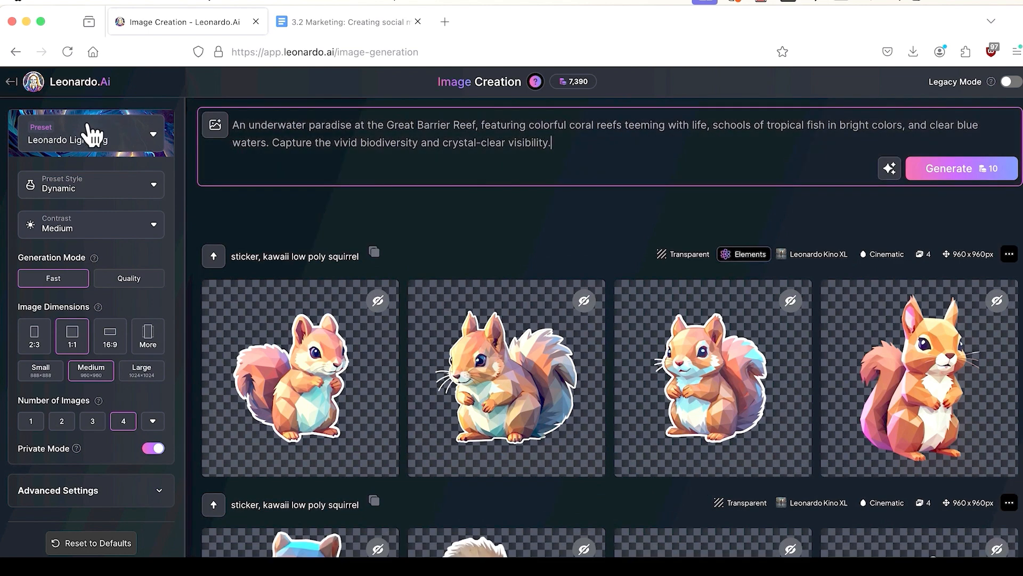
# Step: Switch the generation preset to Lifelike Vision, raising the cost to 13 credits
pyautogui.click(90, 142)
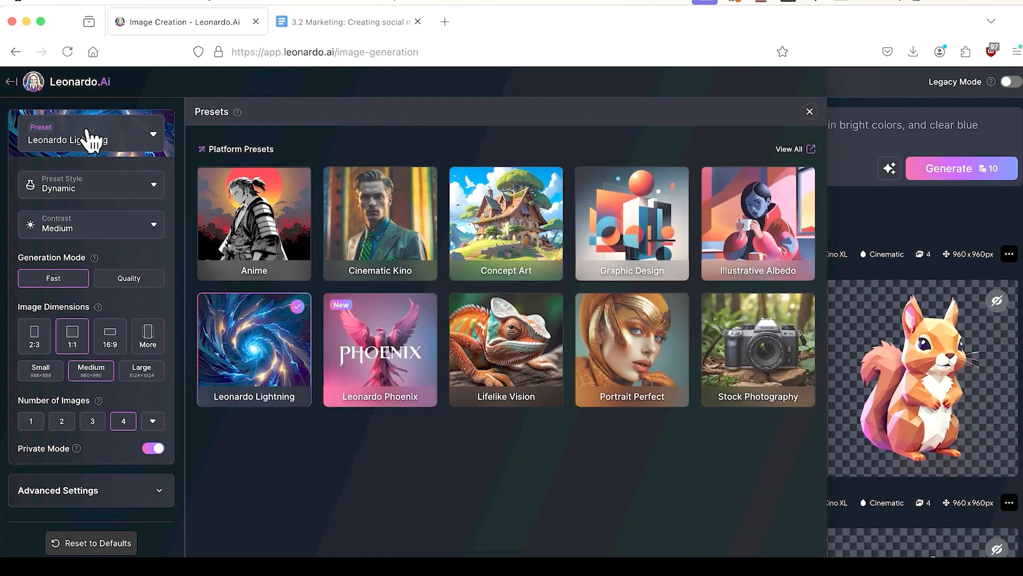
pyautogui.click(515, 350)
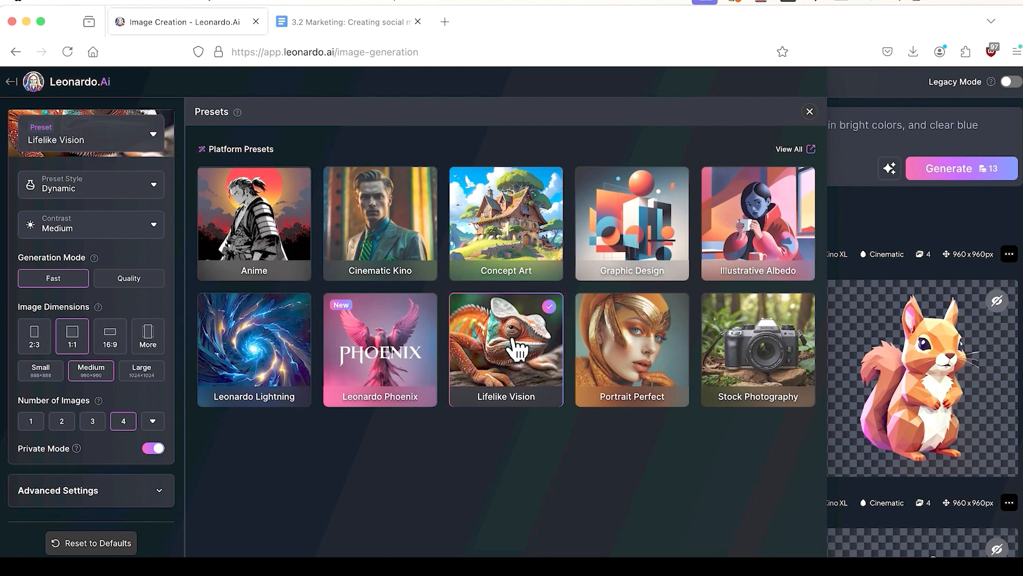
pyautogui.click(809, 112)
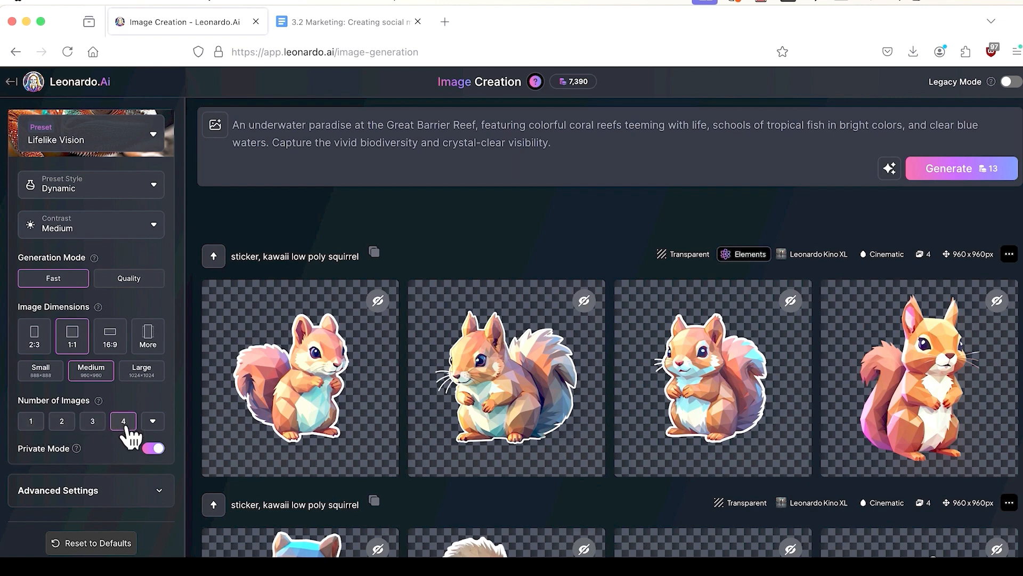
# Step: Generate four underwater reef images and preview each one full size before closing the viewer
pyautogui.click(991, 177)
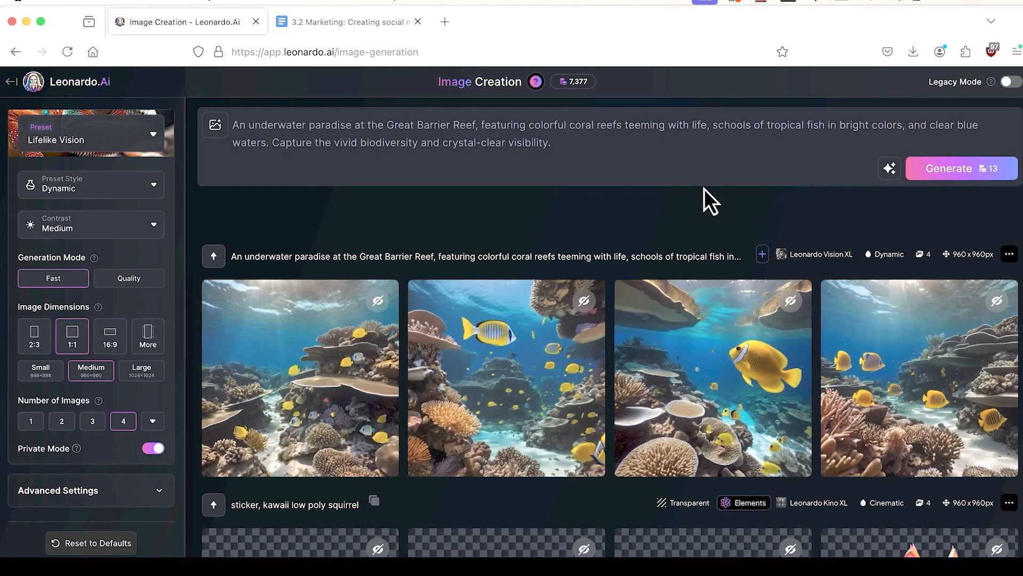
pyautogui.click(296, 373)
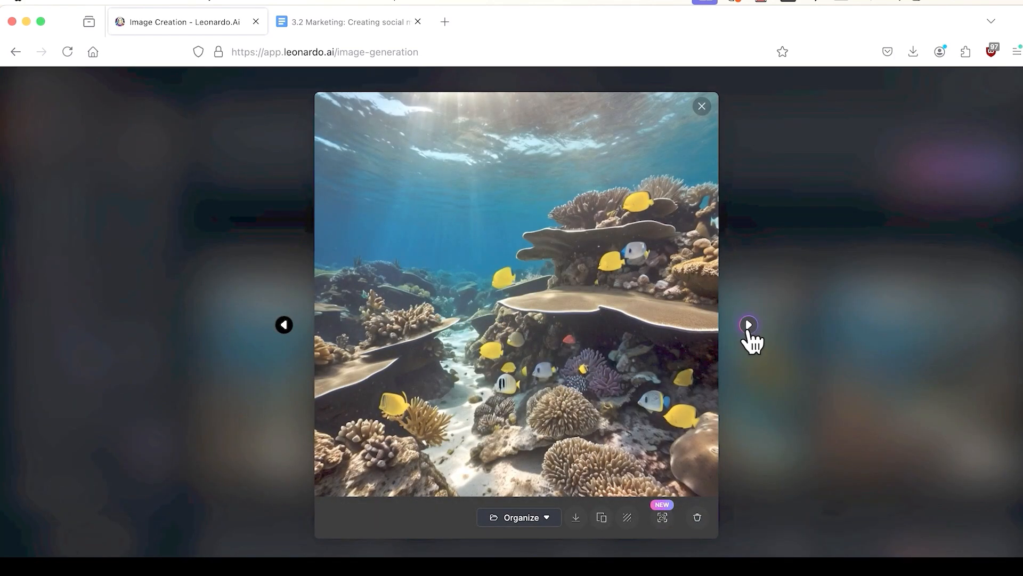
pyautogui.click(748, 324)
pyautogui.click(748, 325)
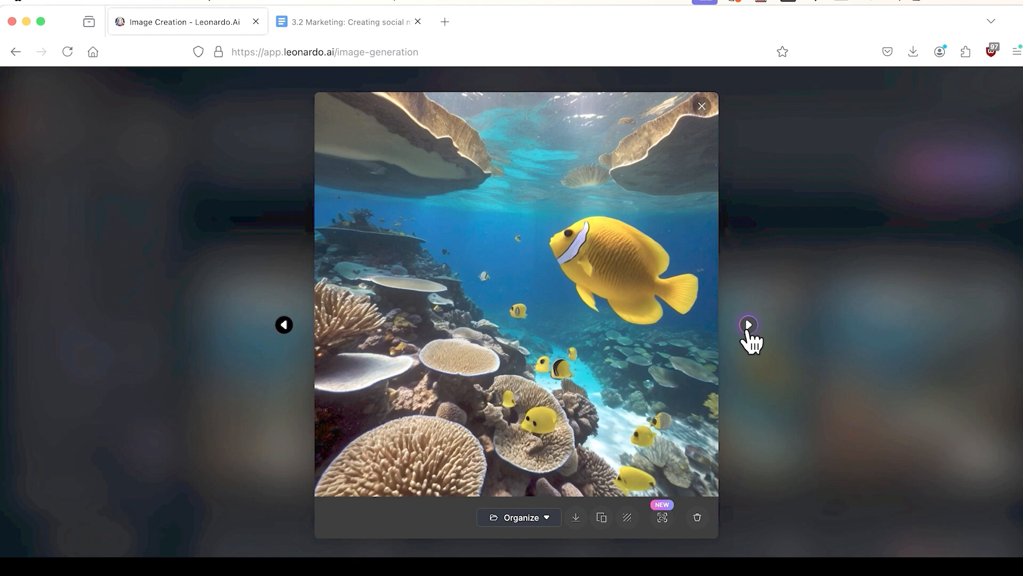
pyautogui.click(748, 325)
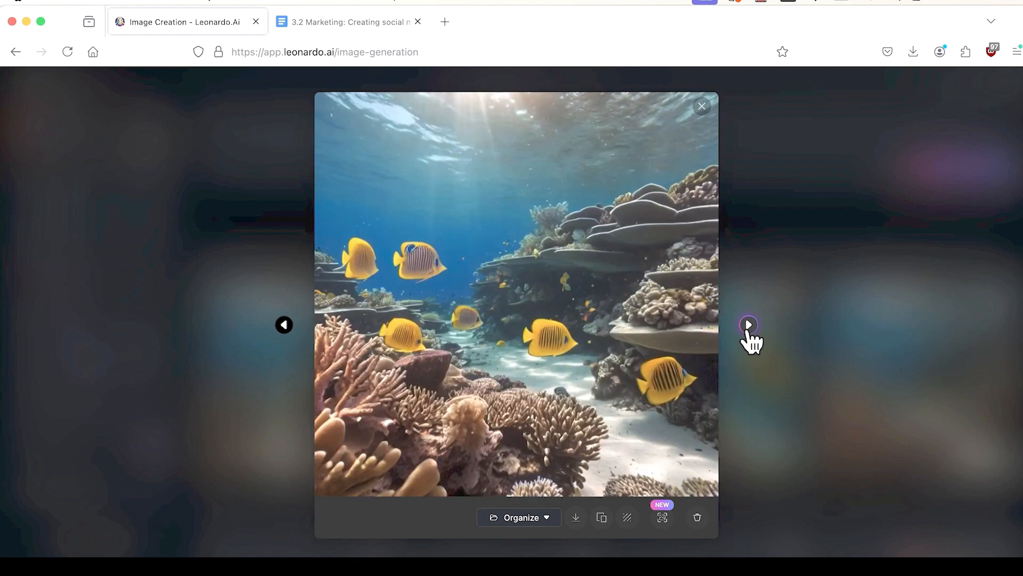
pyautogui.click(748, 325)
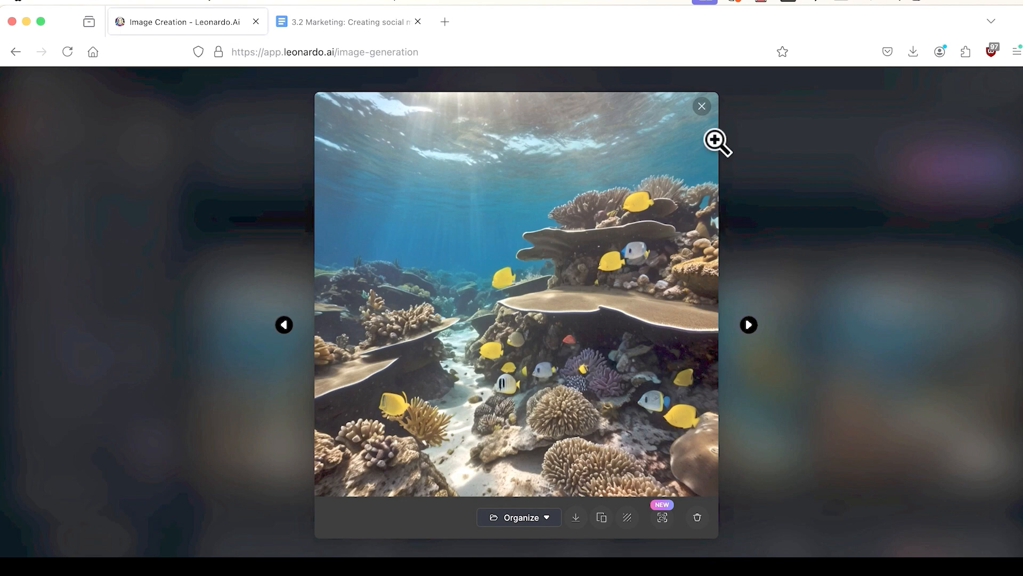
pyautogui.click(702, 106)
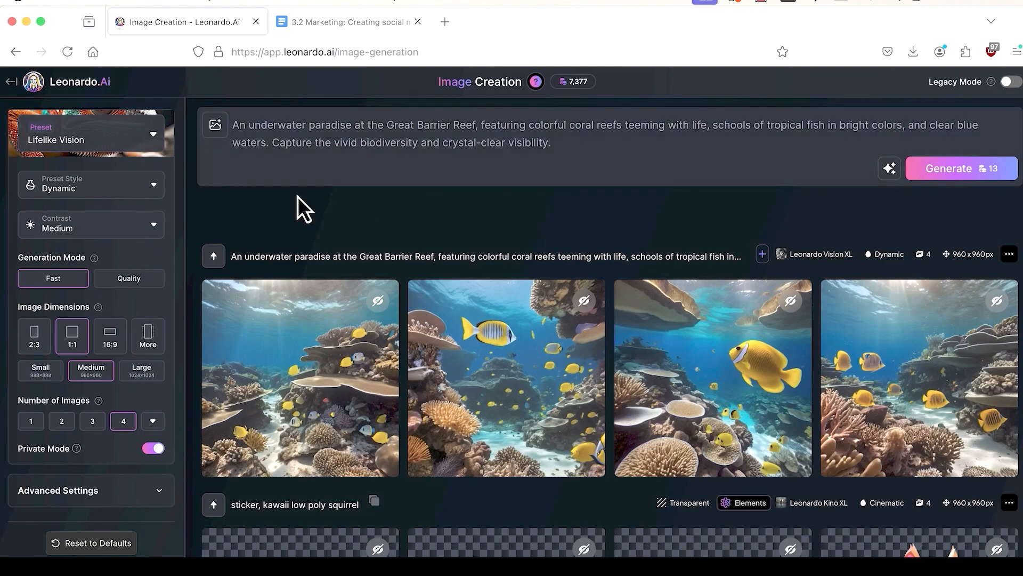
pyautogui.click(154, 187)
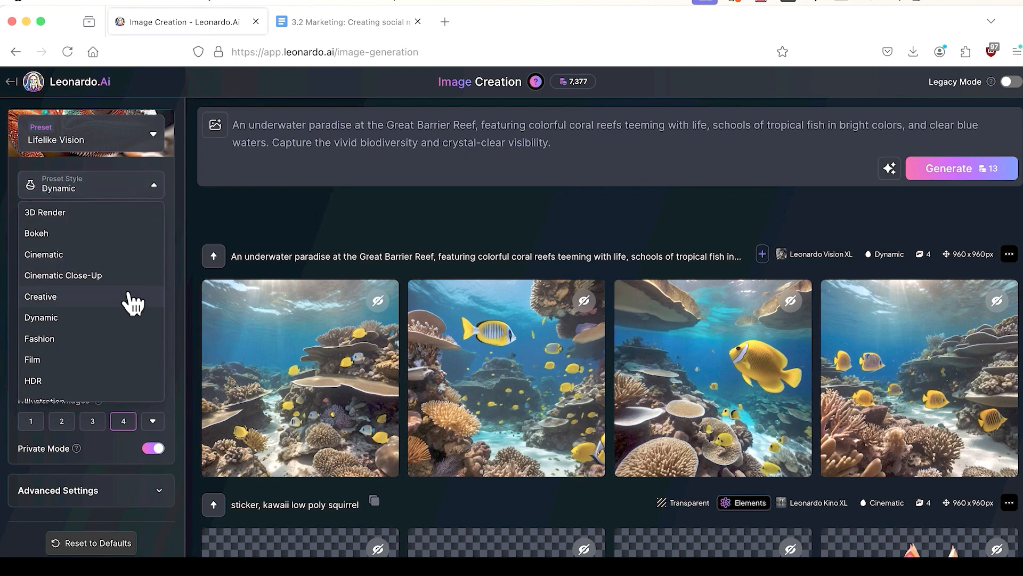
pyautogui.scroll(-5, 133, 303)
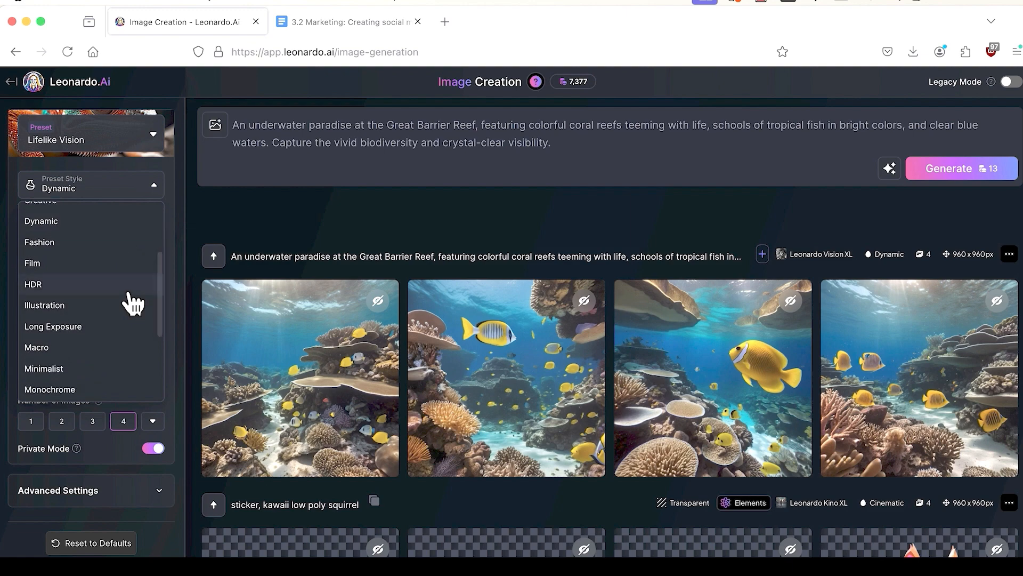
pyautogui.scroll(-6, 128, 302)
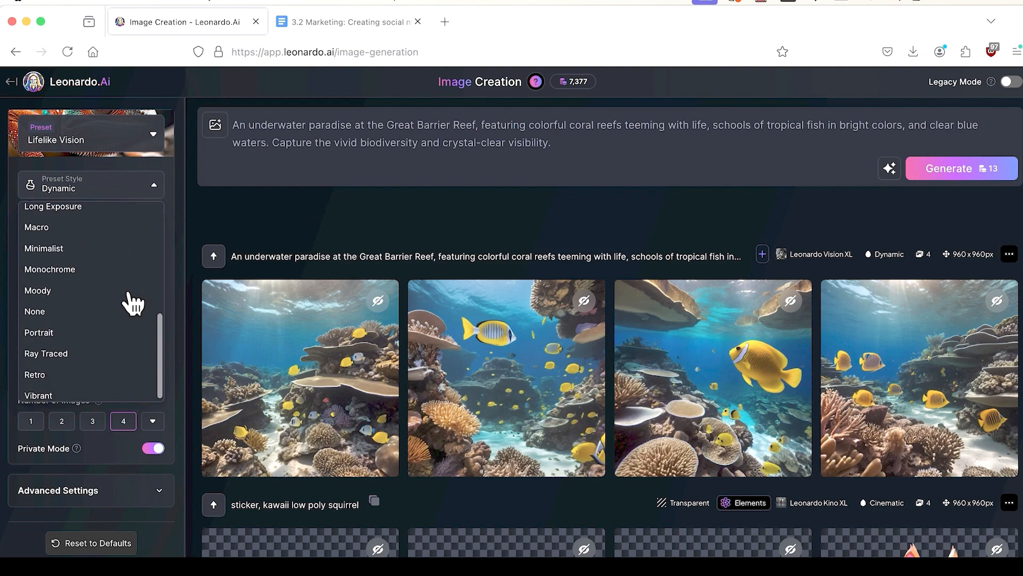
pyautogui.click(191, 244)
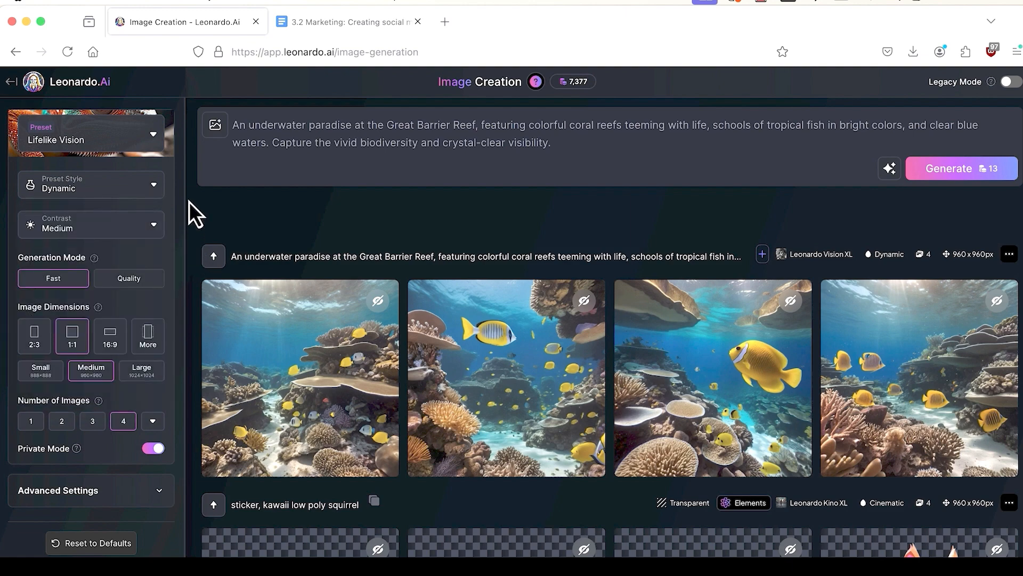
pyautogui.click(218, 133)
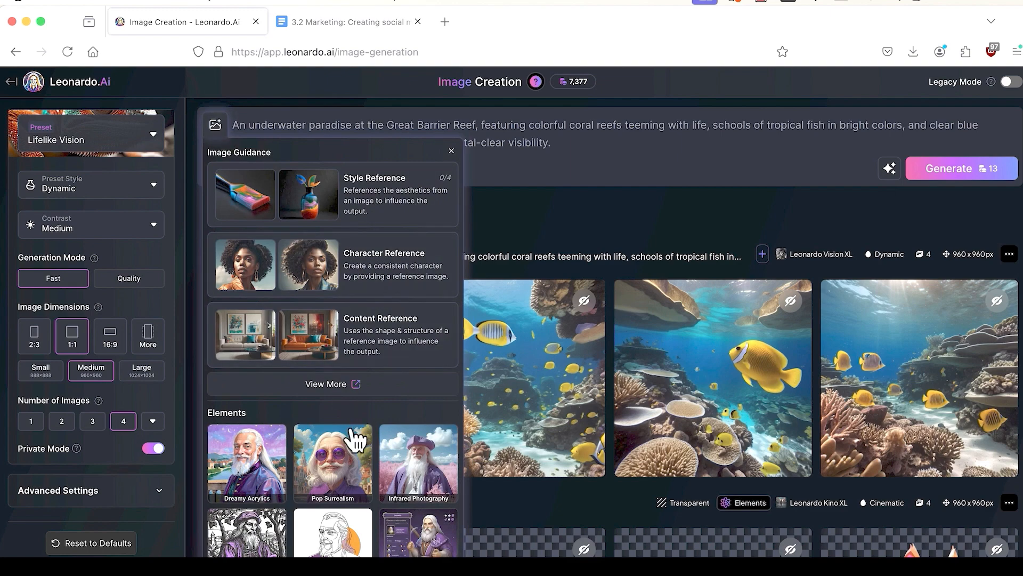
pyautogui.scroll(-1, 355, 439)
pyautogui.scroll(-2, 356, 440)
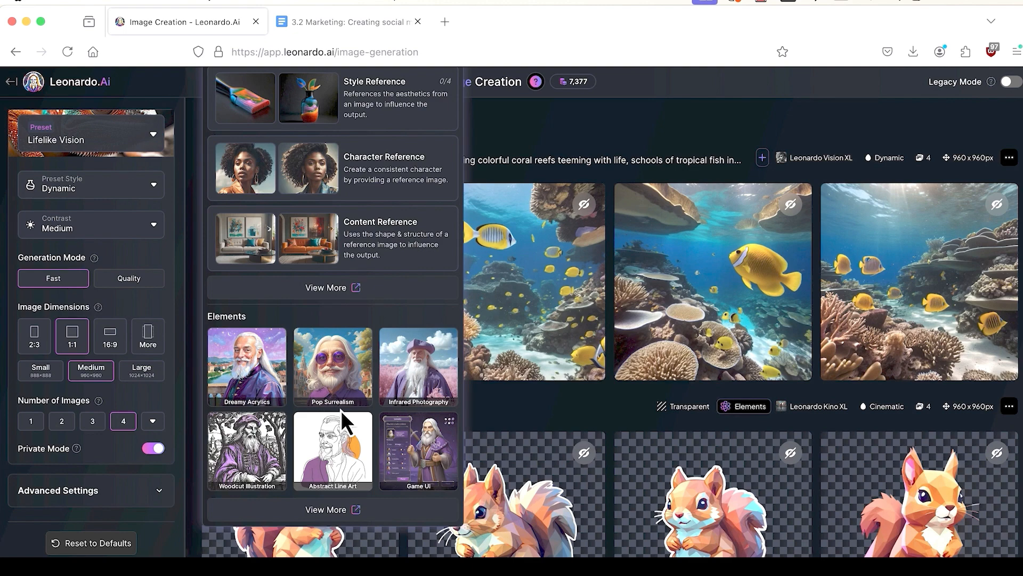
pyautogui.scroll(3, 342, 410)
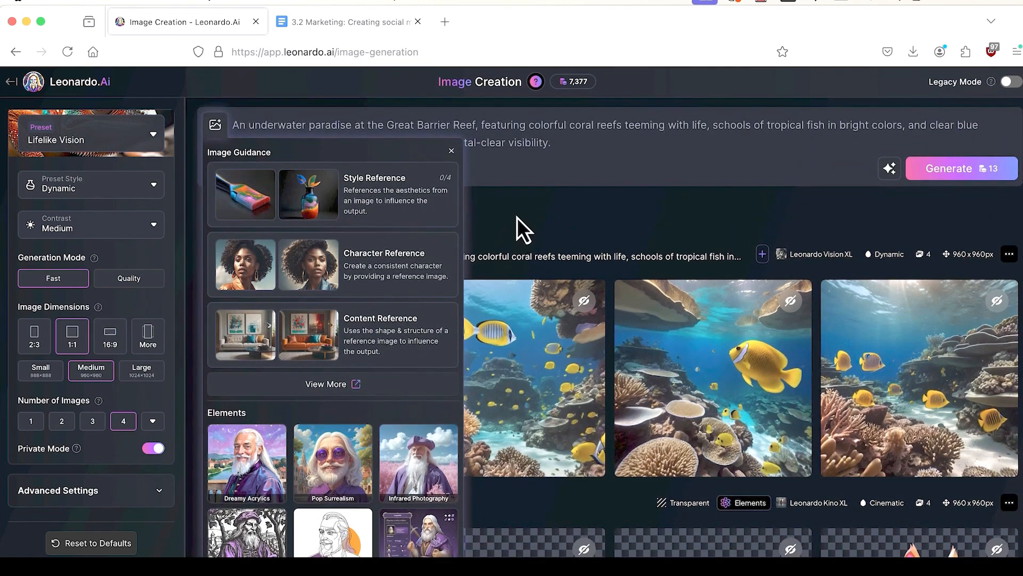
pyautogui.click(516, 217)
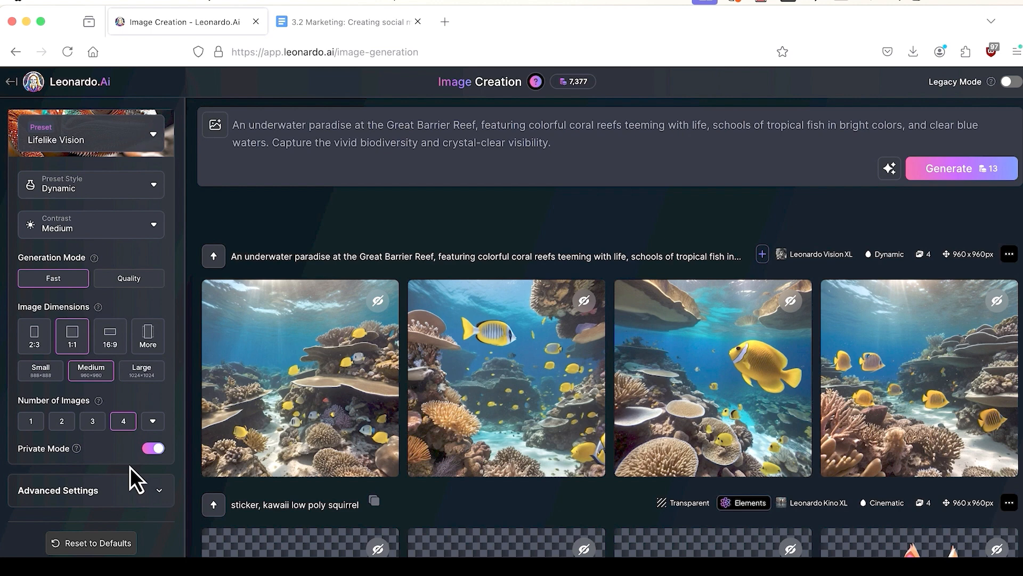
# Step: Turn on PhotoReal under Advanced Settings and generate four 1680×1680 reef images
pyautogui.click(161, 495)
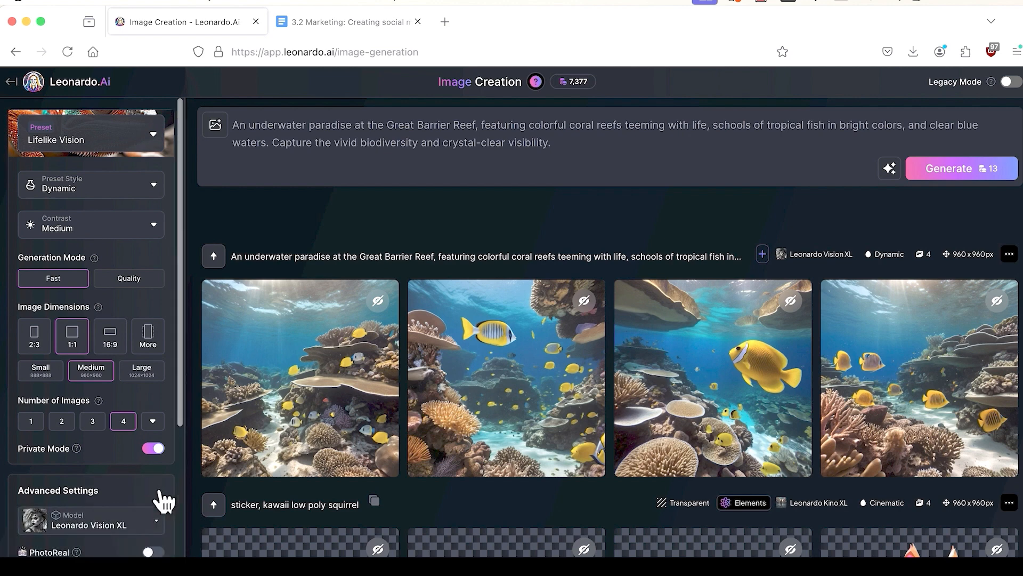
pyautogui.scroll(-5, 163, 500)
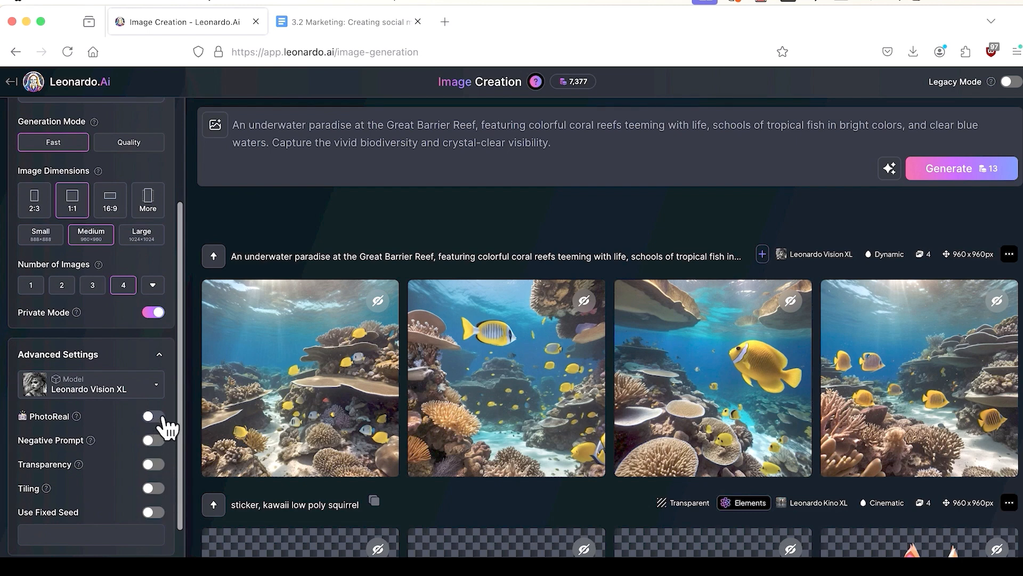
pyautogui.click(160, 418)
pyautogui.click(162, 418)
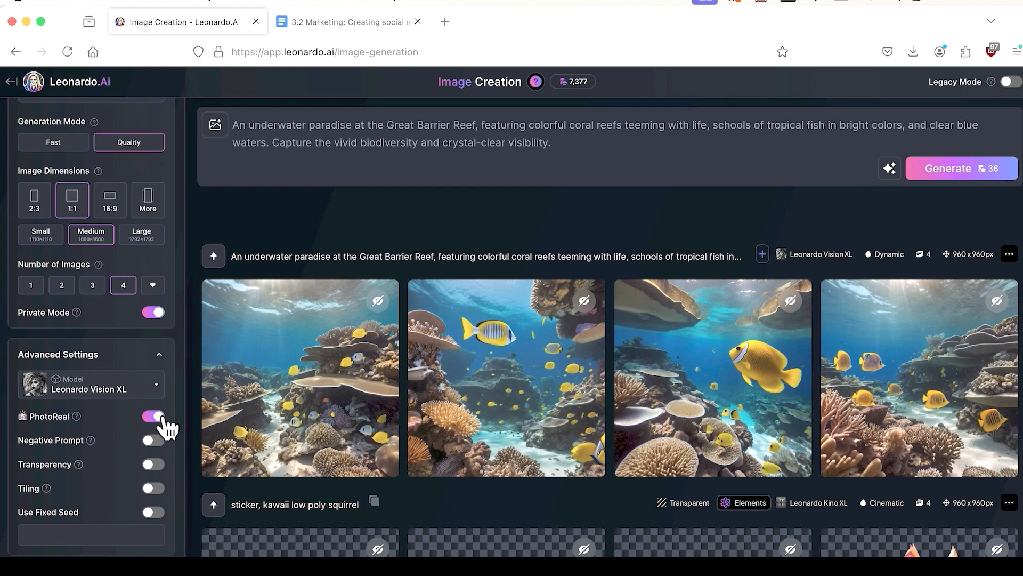
pyautogui.click(973, 176)
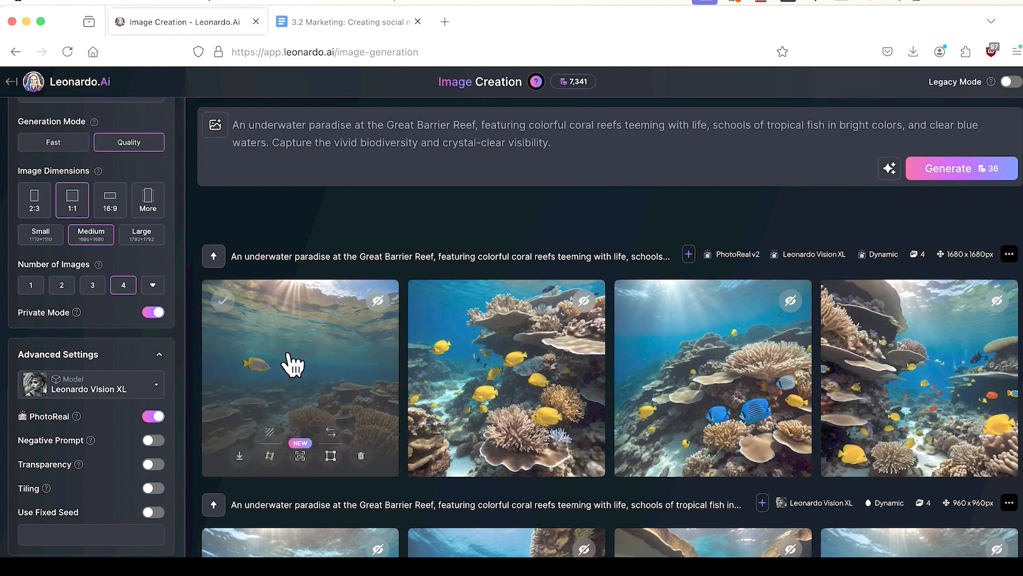
# Step: Preview each new PhotoReal reef image full size, then close the viewer
pyautogui.click(288, 356)
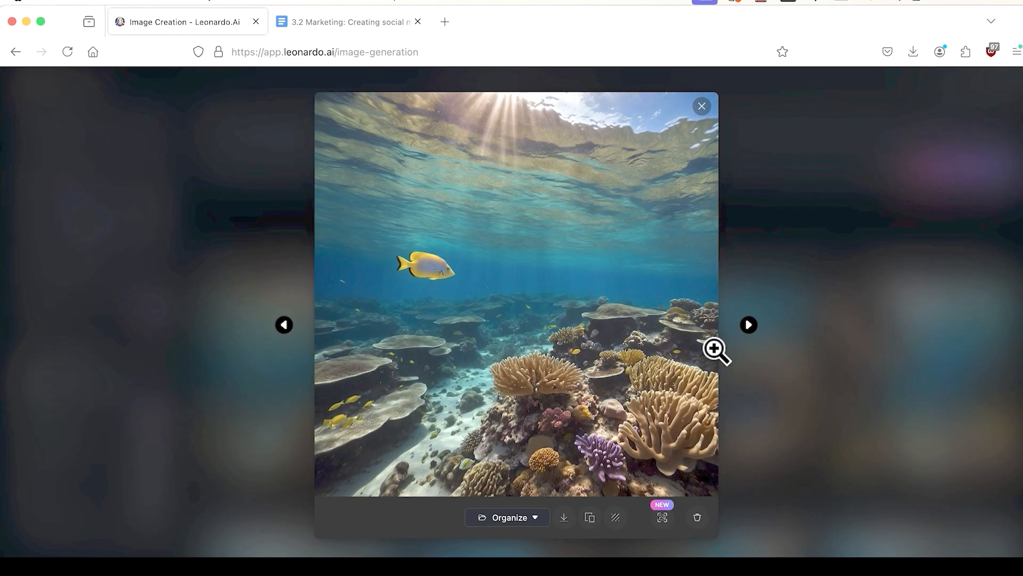
pyautogui.click(748, 325)
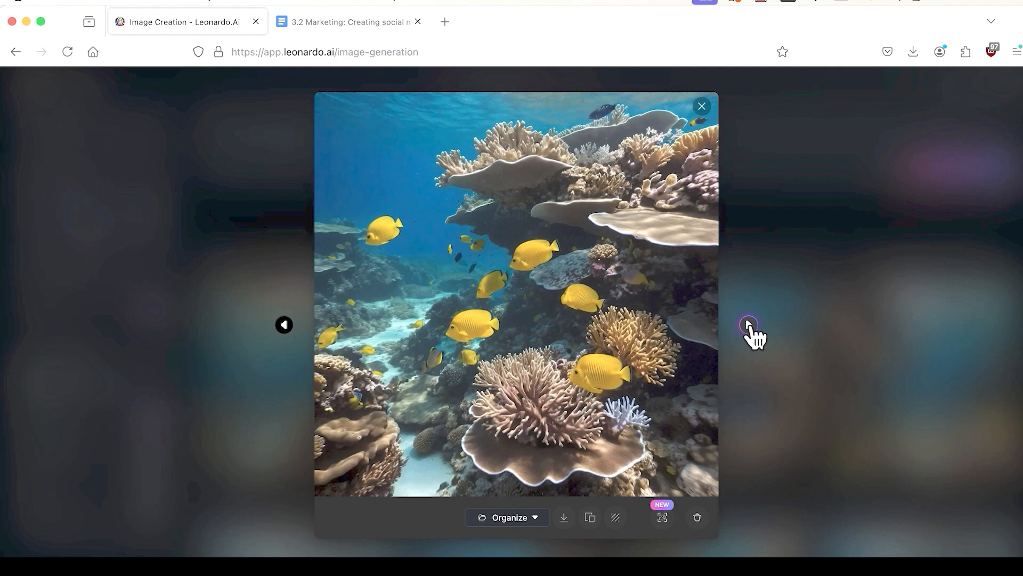
pyautogui.click(748, 325)
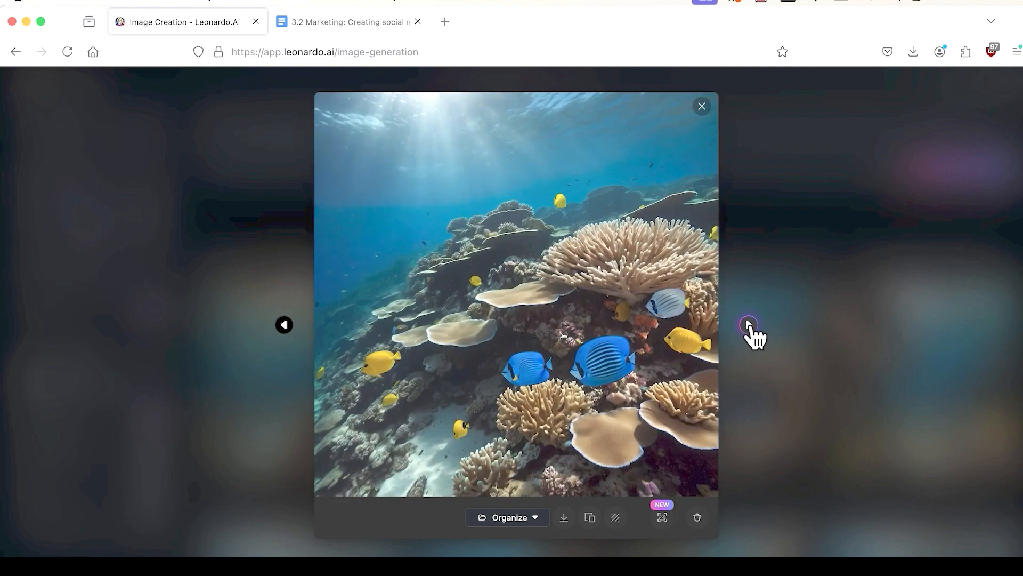
pyautogui.click(749, 325)
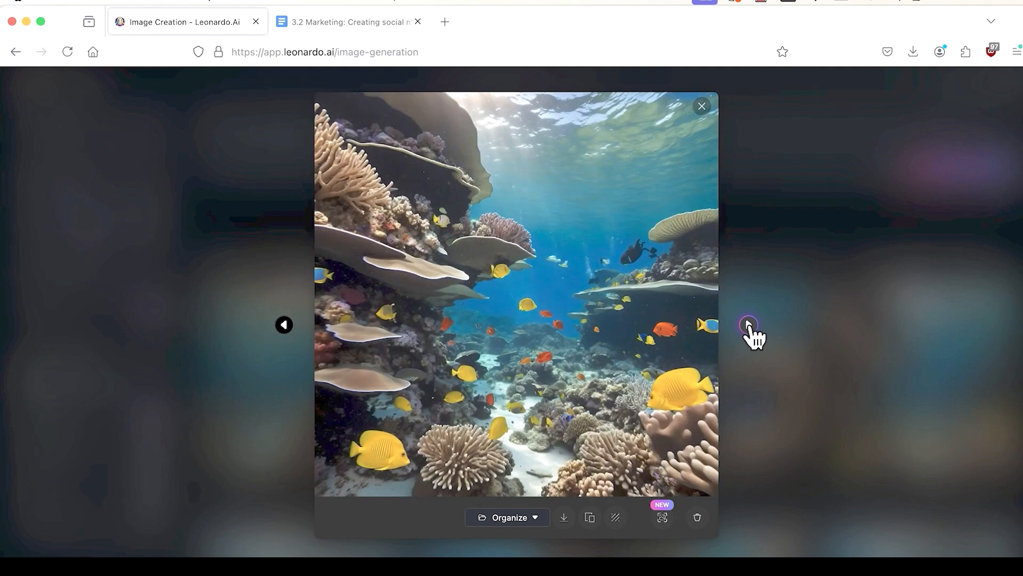
pyautogui.click(749, 325)
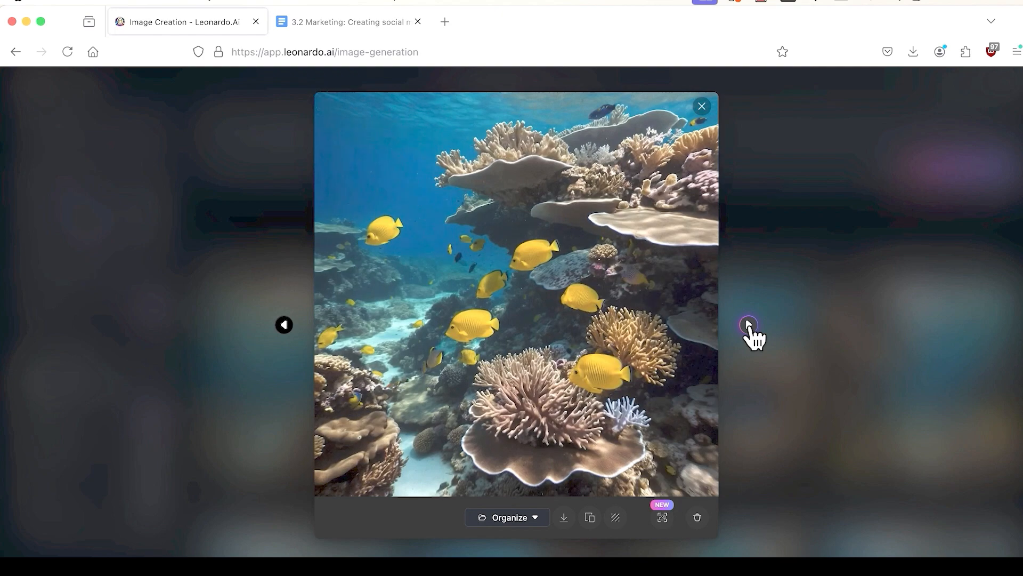
pyautogui.click(749, 325)
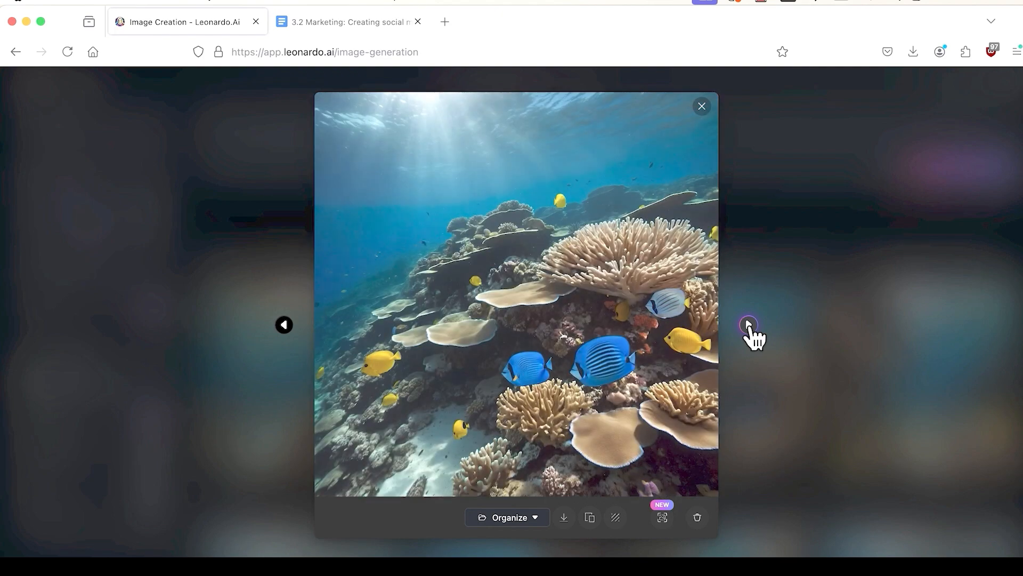
pyautogui.click(702, 106)
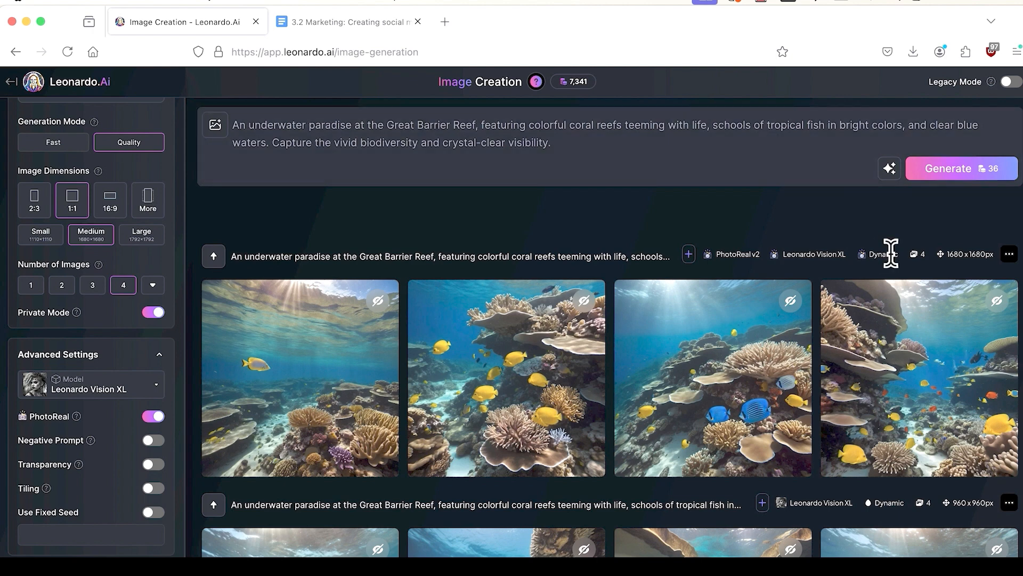
# Step: Replace the reef prompt with a bamboo-and-glass bungalow in a lush tropical forest beside a stream
pyautogui.moveTo(864, 456); pyautogui.dragTo(913, 546)
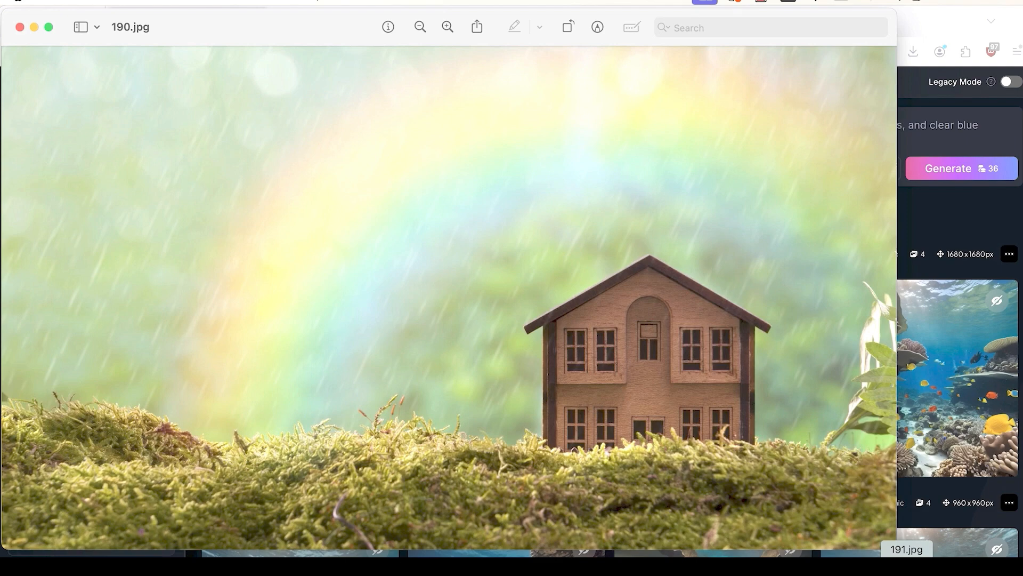
pyautogui.press('super+w')
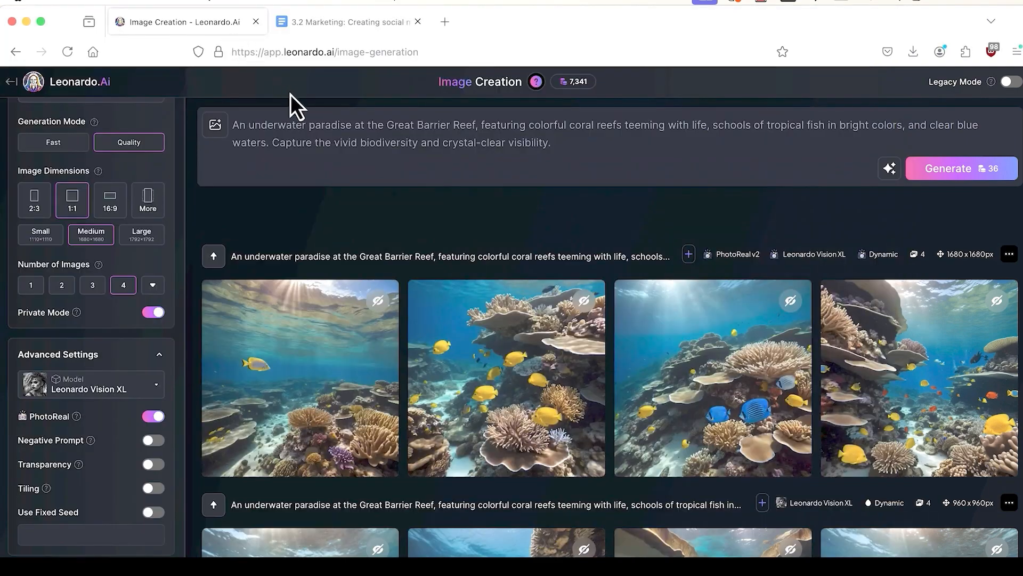
pyautogui.click(303, 128)
pyautogui.moveTo(230, 126); pyautogui.dragTo(560, 144)
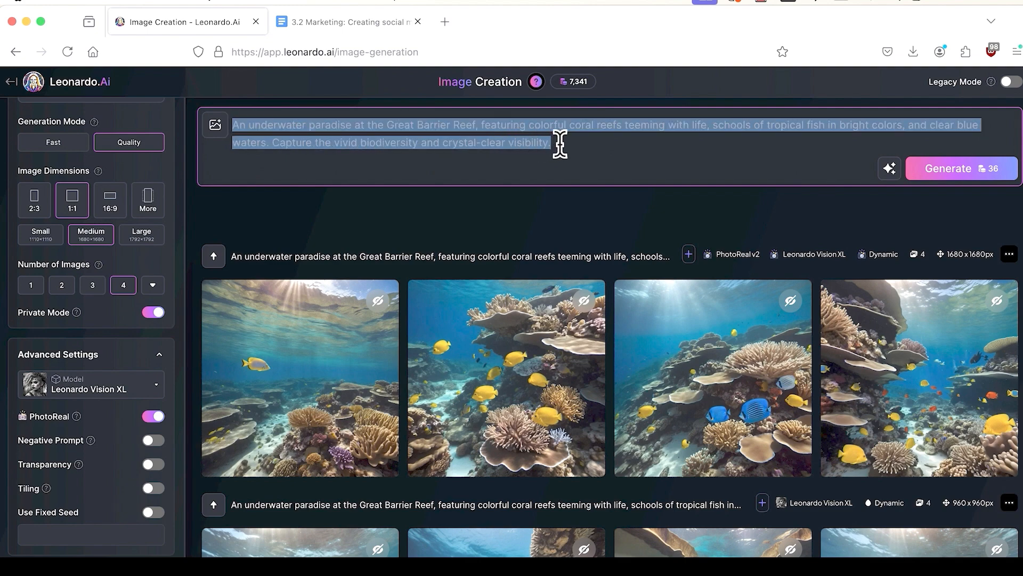
pyautogui.press('BackSpace')
pyautogui.write('A modern, open-concept bungalow made of bamboo and glass, located in the heart of a lush tropical forest. Brightly colored flowers and a small, clear stream add to the beauty of the secluded spot.')
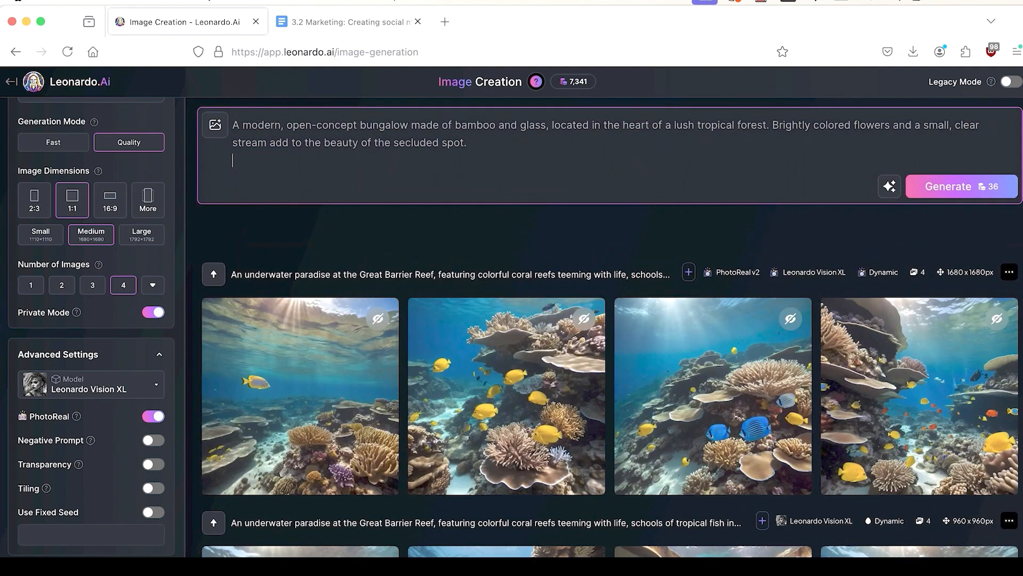
pyautogui.press('BackSpace')
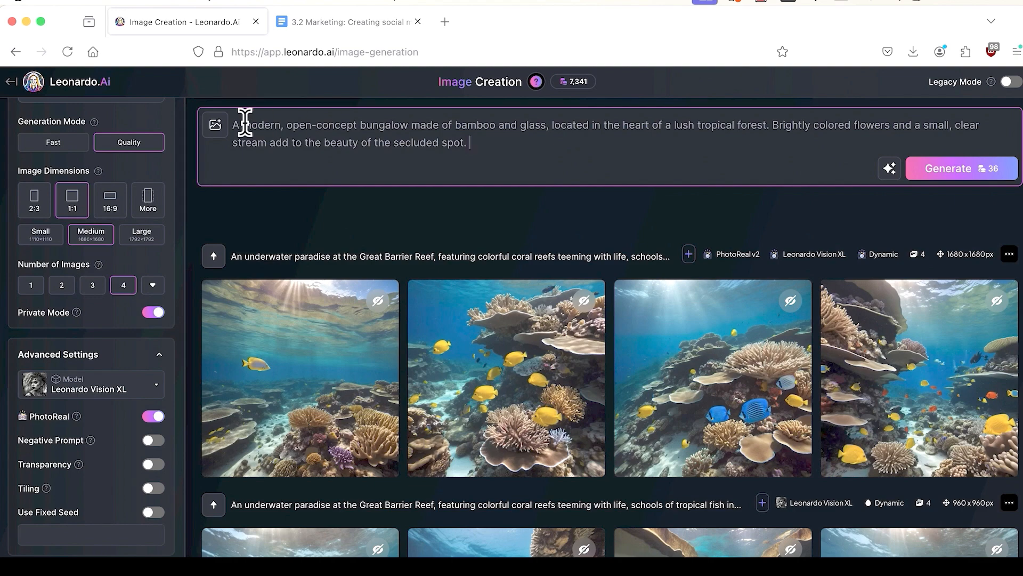
# Step: Add the rainbow house photo 190.jpg as a Mid style reference and generate four bungalow images
pyautogui.click(216, 125)
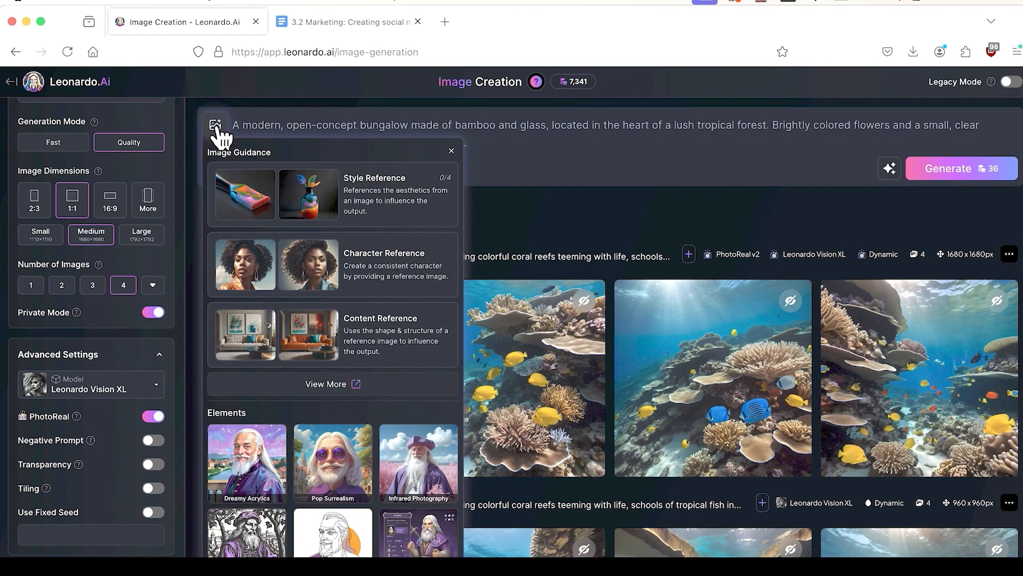
pyautogui.click(368, 213)
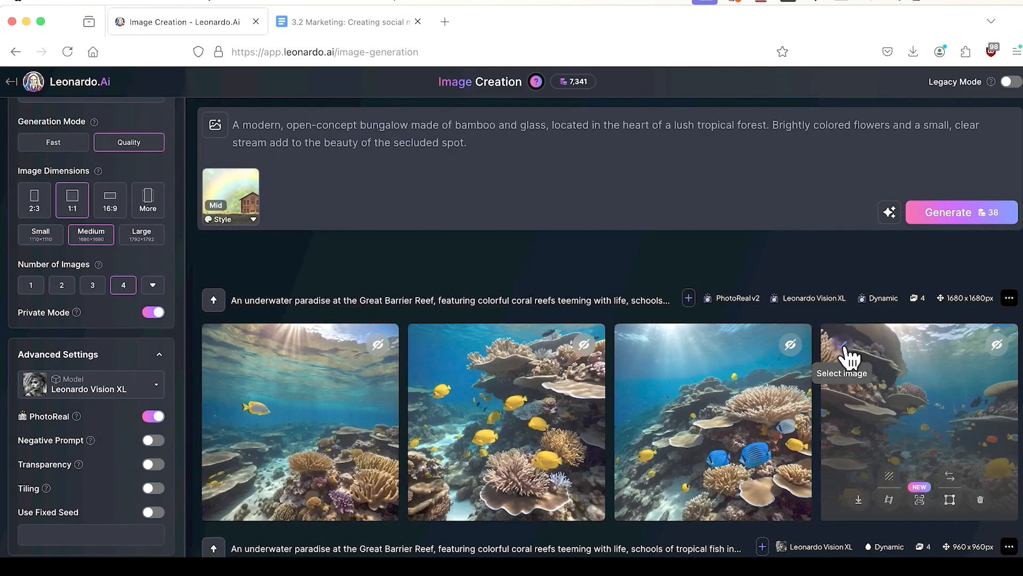
pyautogui.click(995, 223)
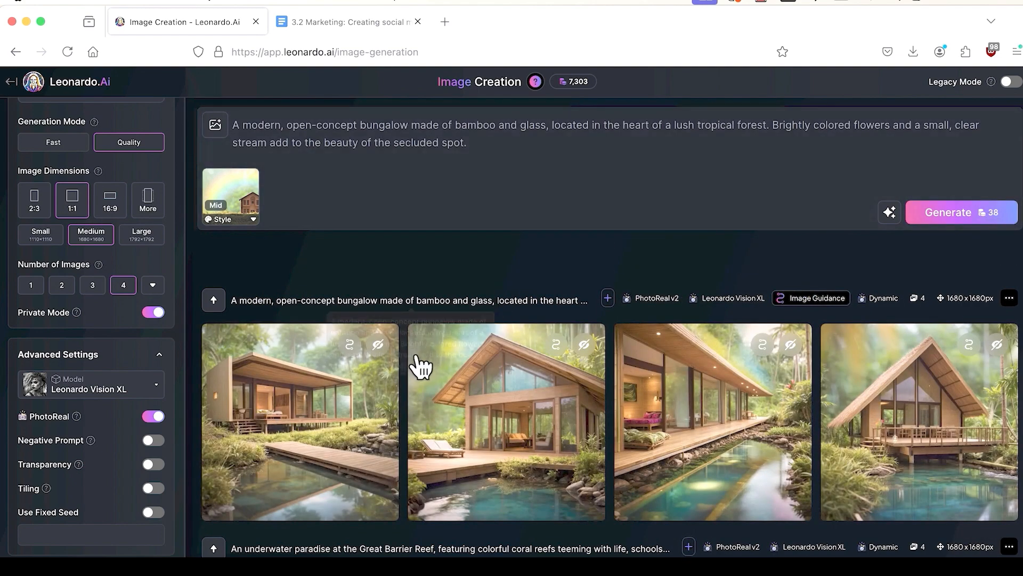
# Step: Page through the four new bungalow images full size, reaching the A-frame house over the pool
pyautogui.click(299, 399)
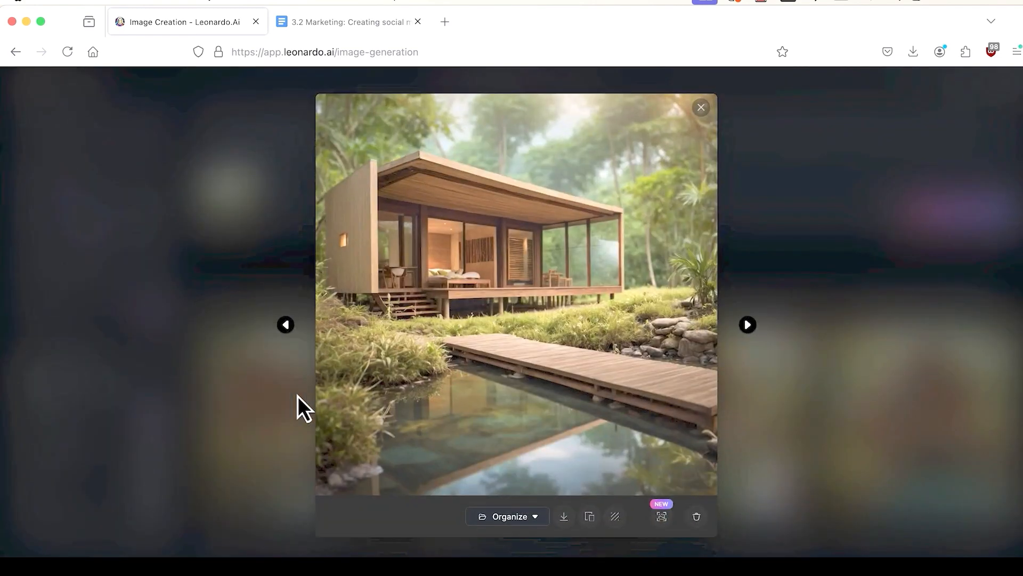
pyautogui.click(749, 325)
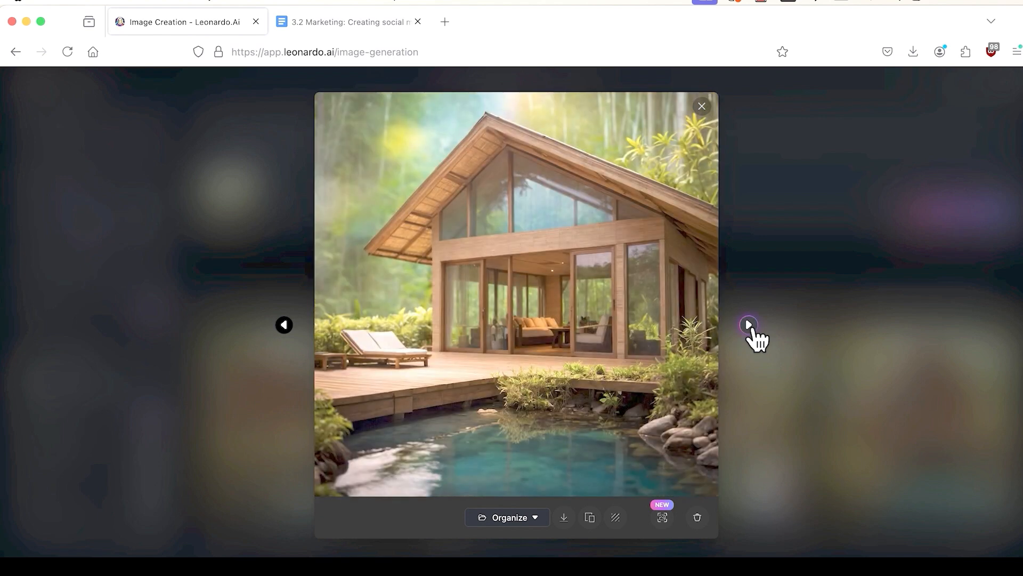
pyautogui.click(749, 325)
pyautogui.click(749, 325)
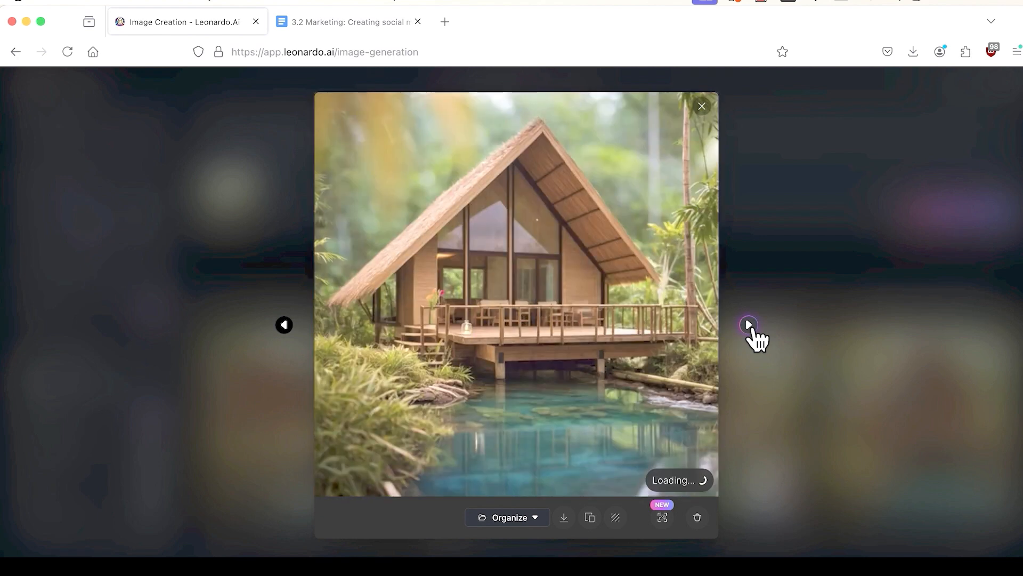
pyautogui.click(749, 325)
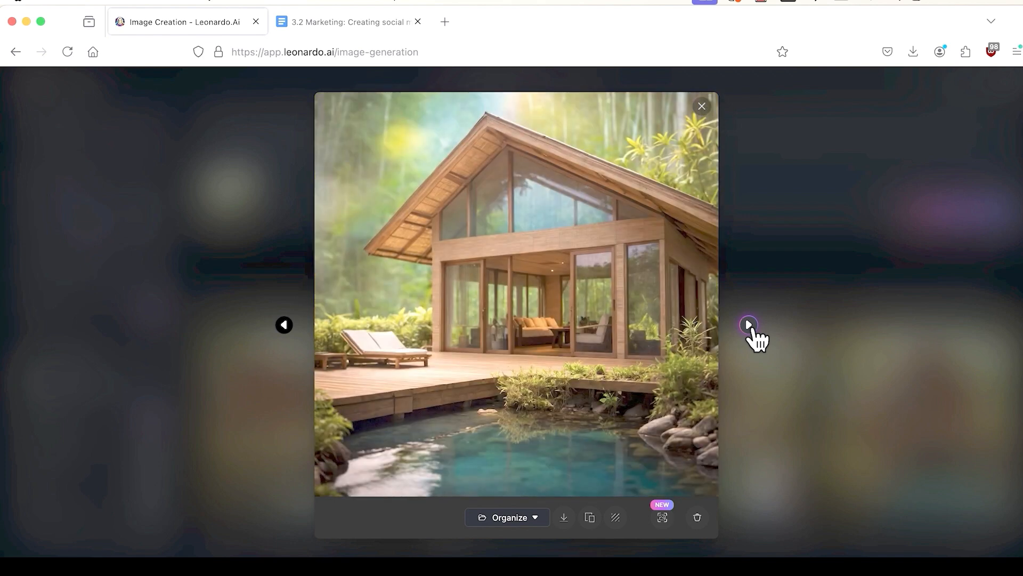
pyautogui.click(749, 325)
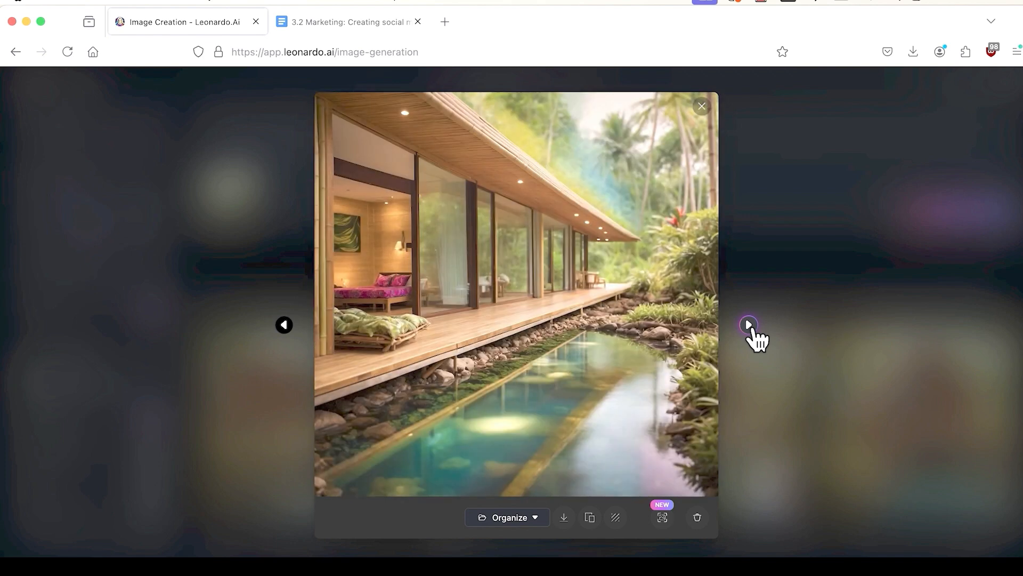
pyautogui.click(749, 325)
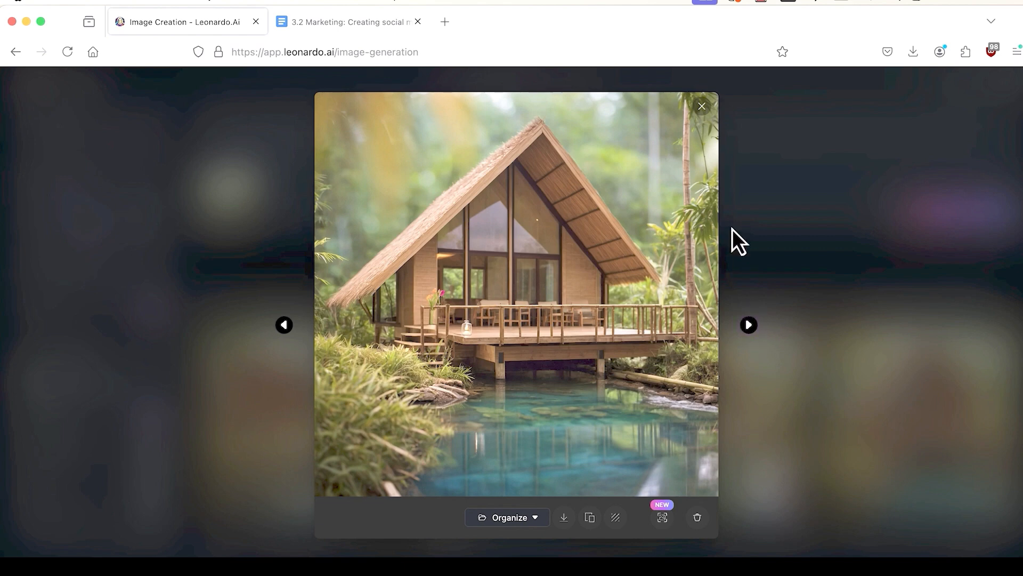
pyautogui.click(702, 106)
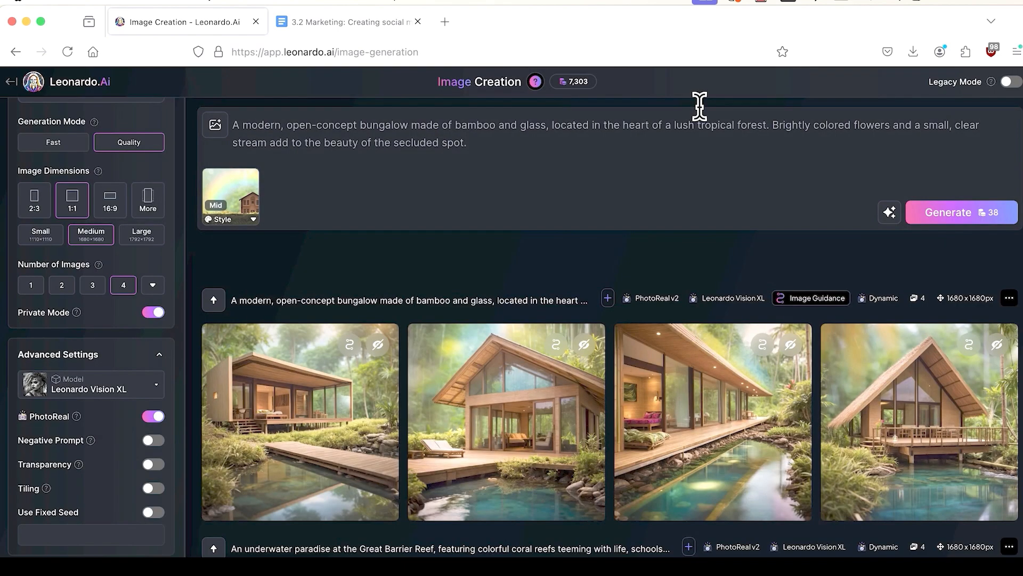
# Step: Change the rainbow house style reference strength to High
pyautogui.click(243, 199)
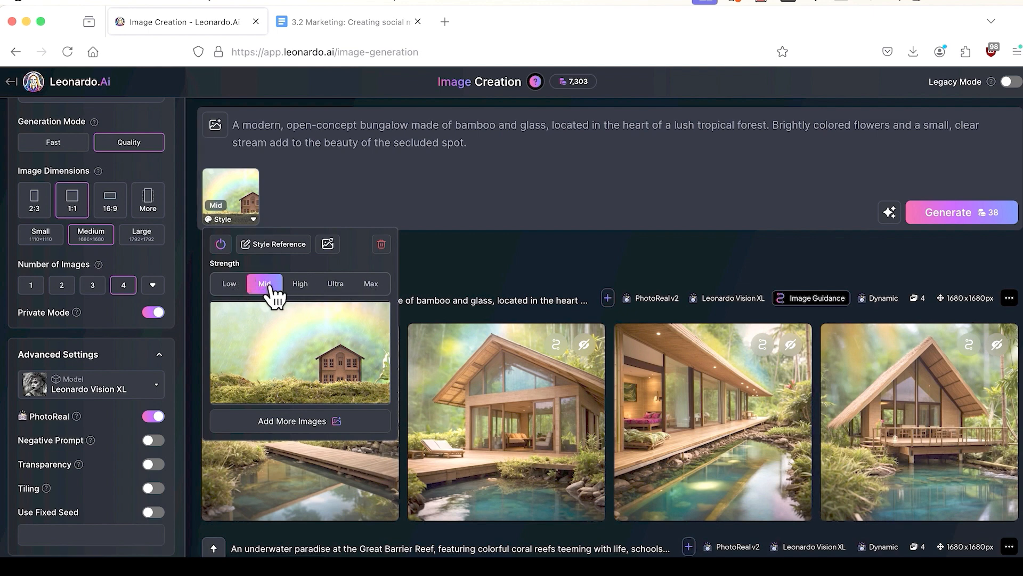
pyautogui.click(302, 290)
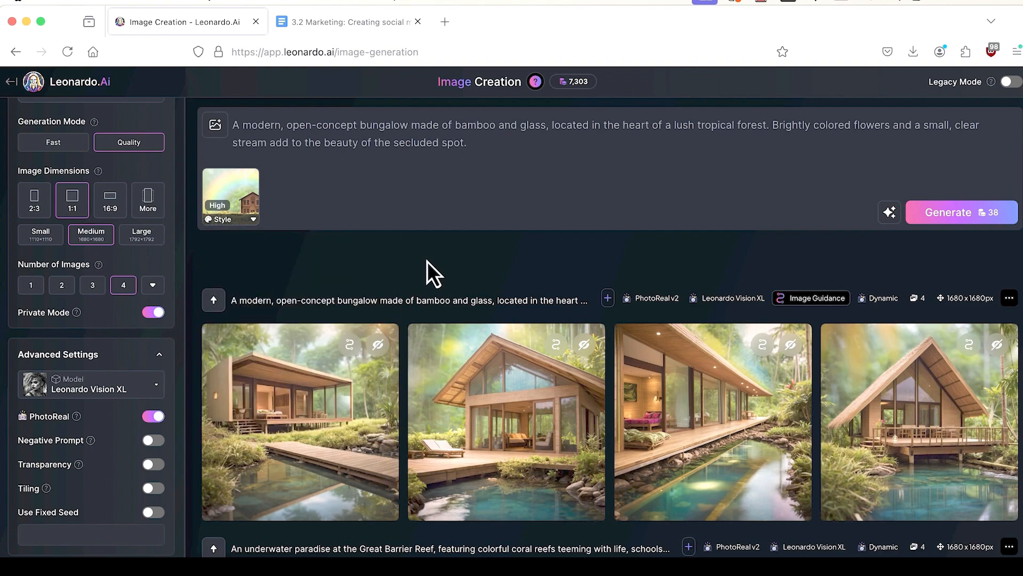
pyautogui.click(864, 566)
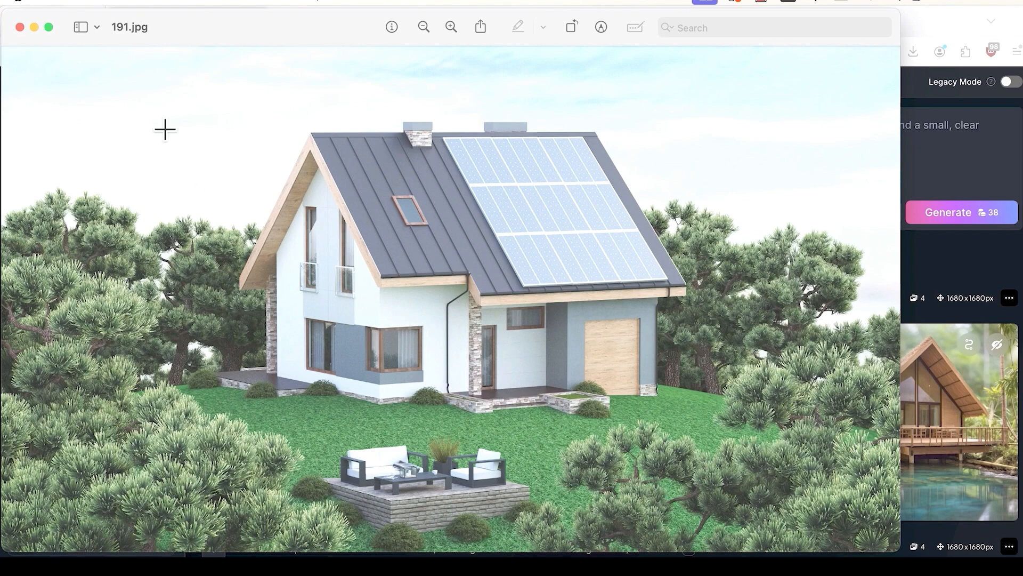
pyautogui.click(33, 30)
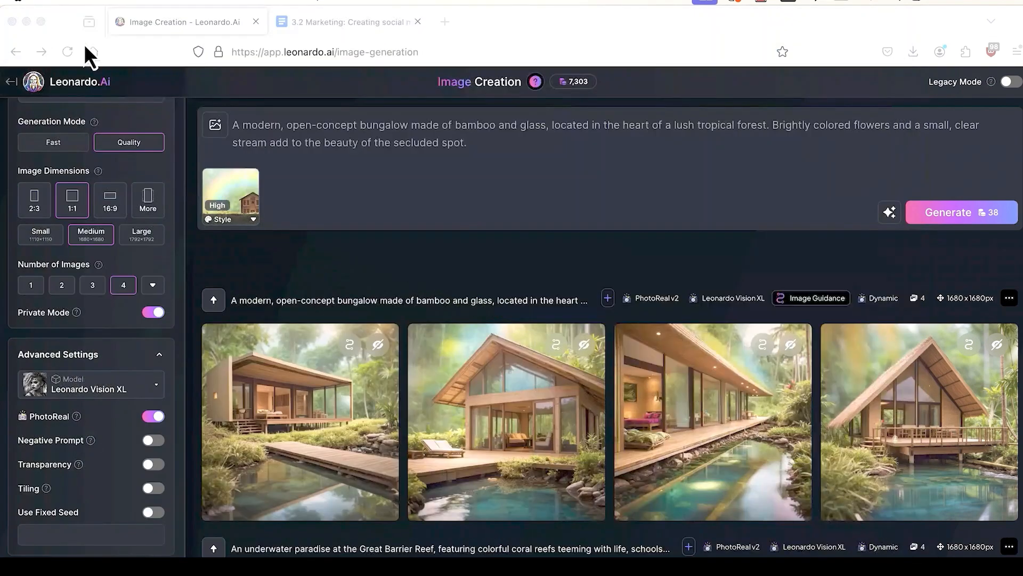
# Step: Upload the solar-panel house photo 191.jpg as a second style reference
pyautogui.click(216, 126)
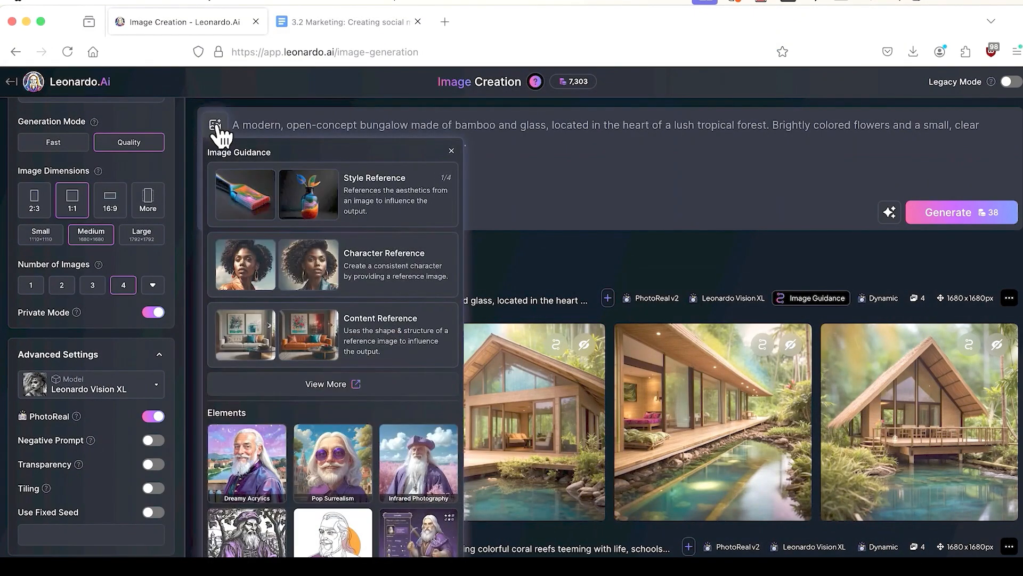
pyautogui.click(370, 205)
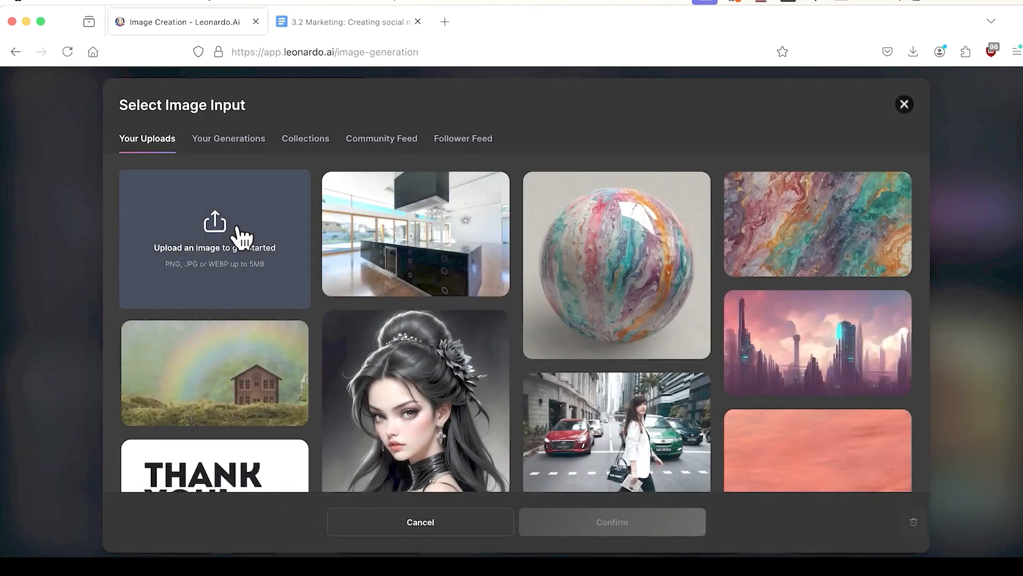
pyautogui.click(238, 230)
pyautogui.click(283, 175)
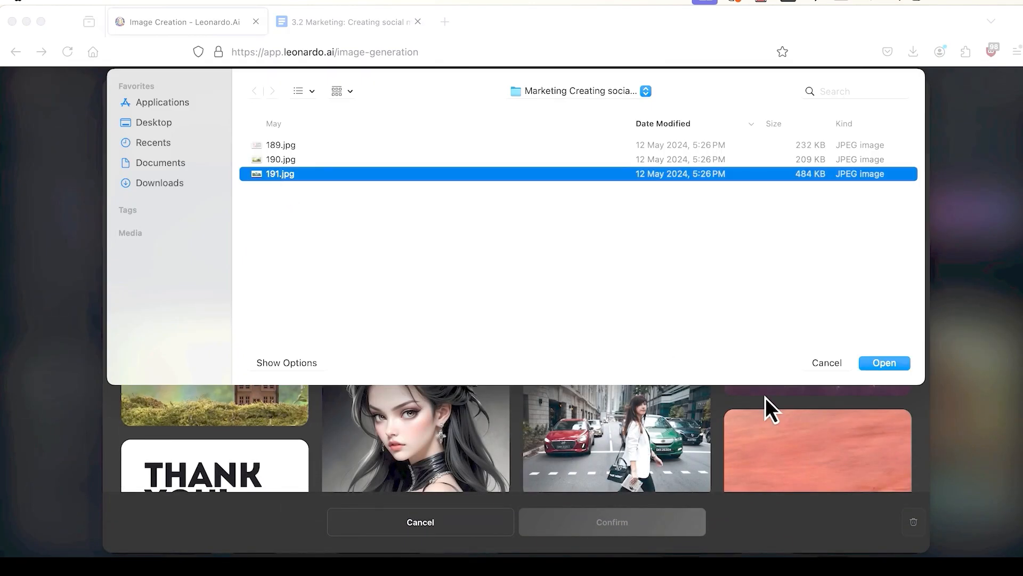
pyautogui.click(905, 363)
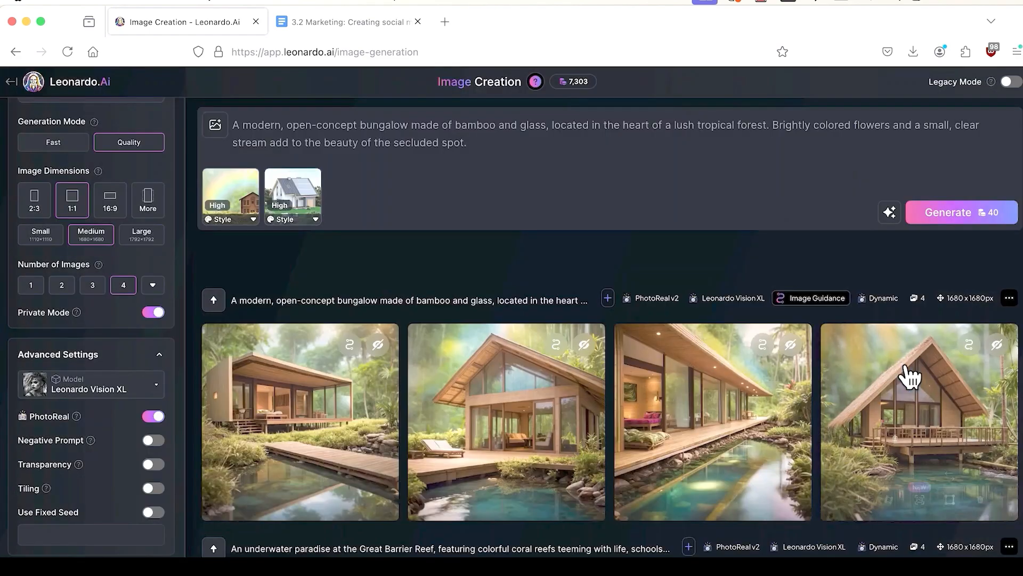
# Step: Set the white house reference to Mid strength and generate a new batch of four
pyautogui.click(288, 201)
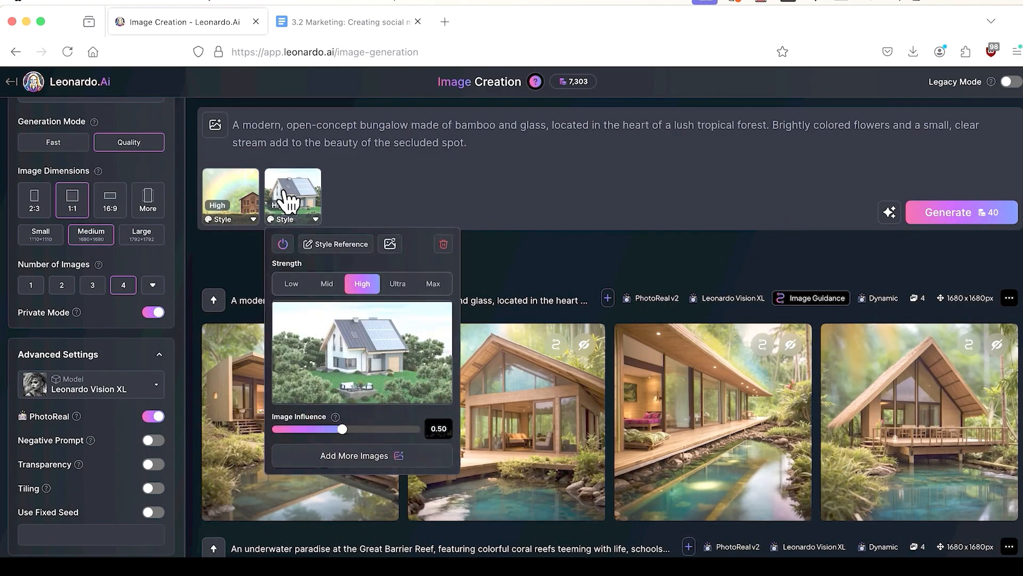
pyautogui.click(327, 285)
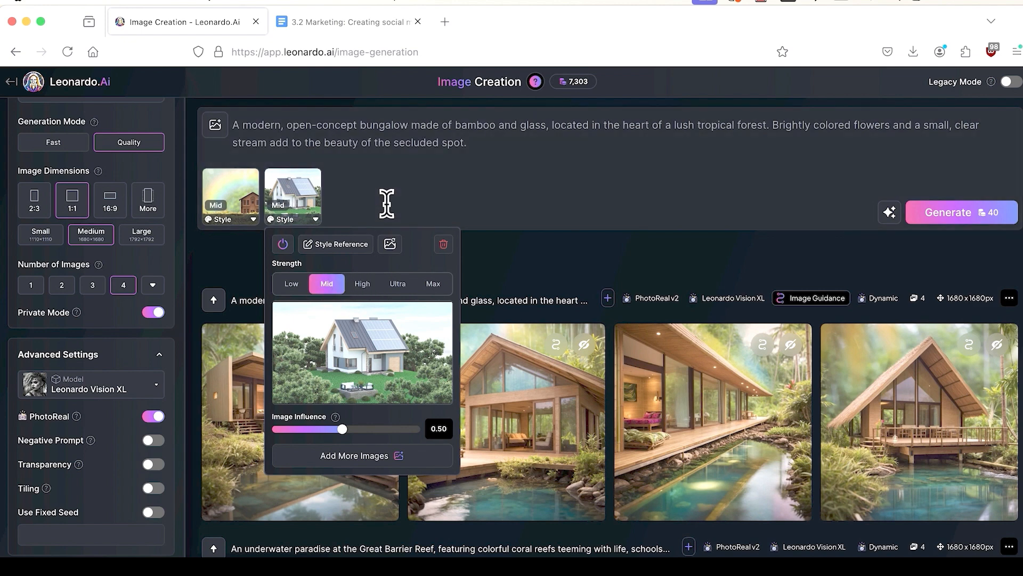
pyautogui.click(387, 203)
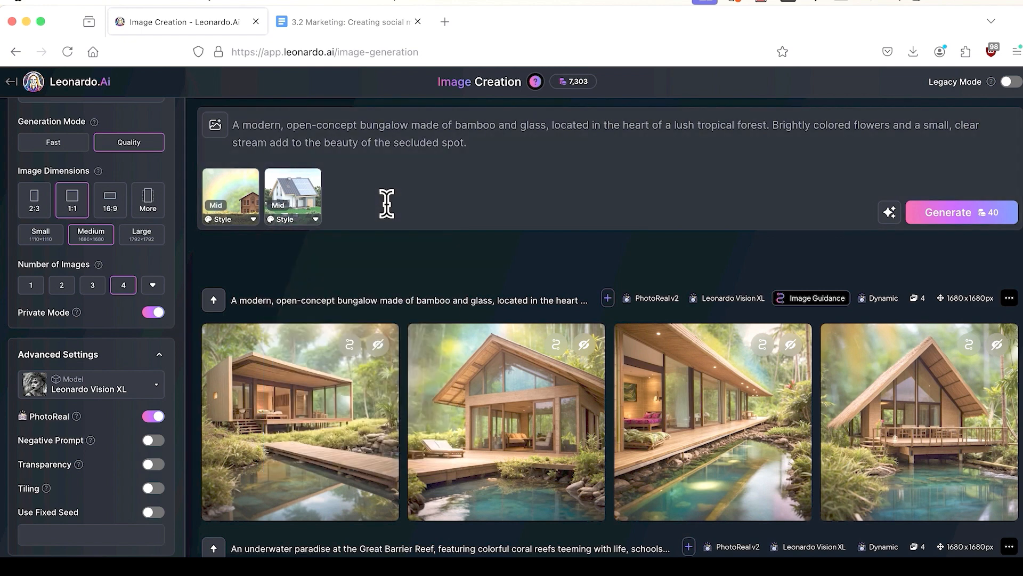
pyautogui.click(965, 213)
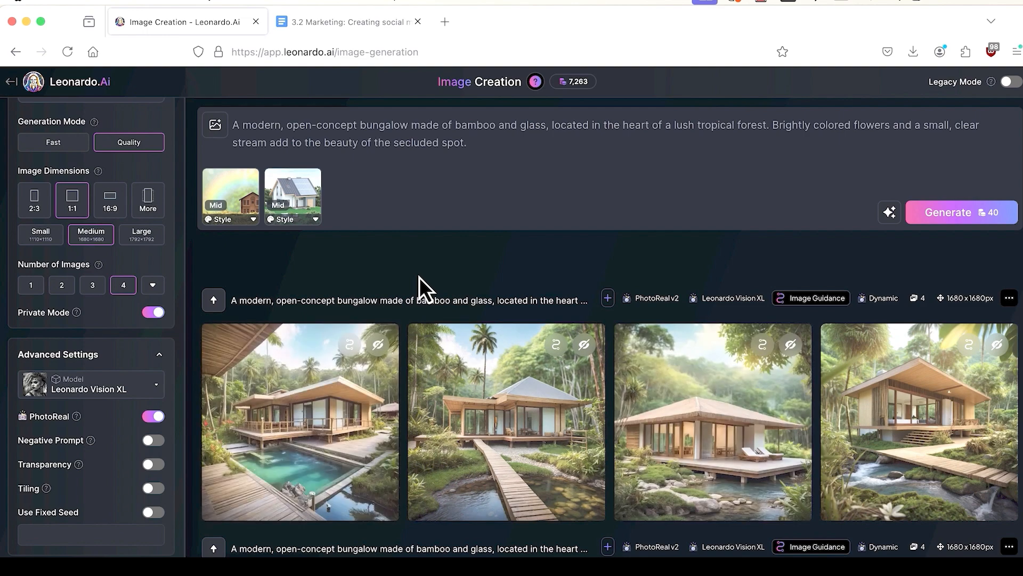
# Step: Review each of the four new jungle bungalow images full size, then close the viewer
pyautogui.click(283, 427)
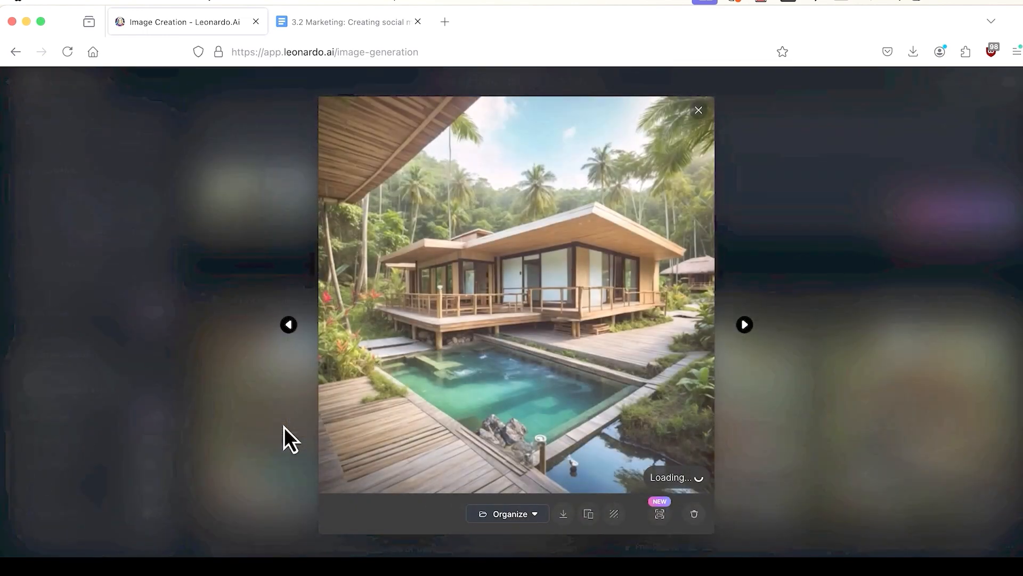
pyautogui.click(749, 325)
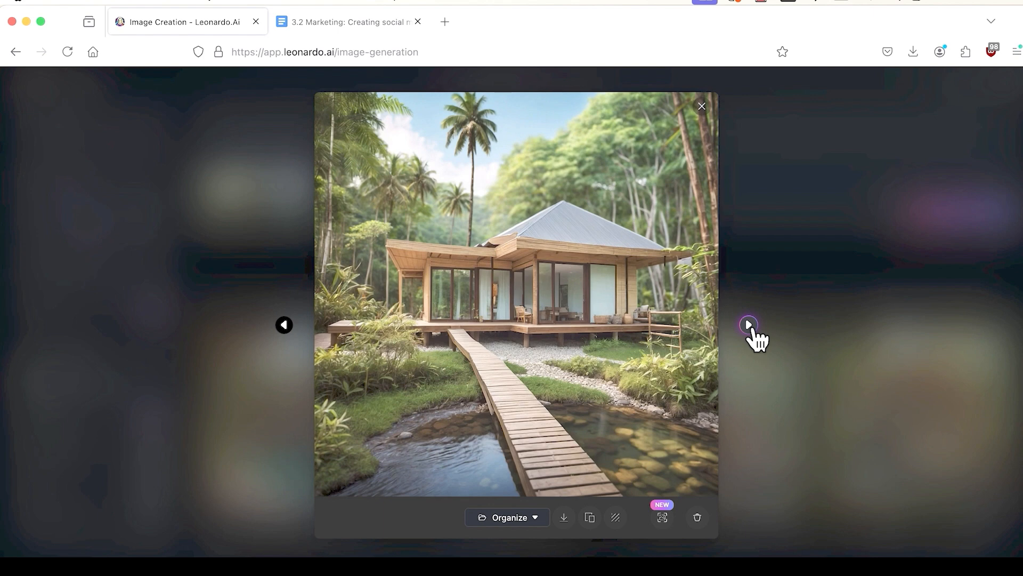
pyautogui.click(749, 325)
pyautogui.click(748, 325)
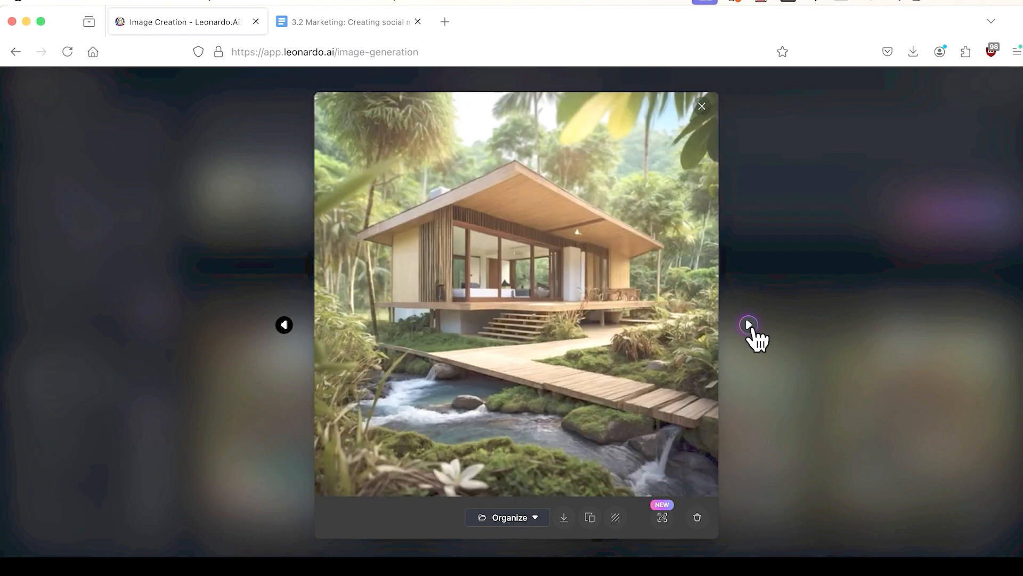
pyautogui.click(749, 324)
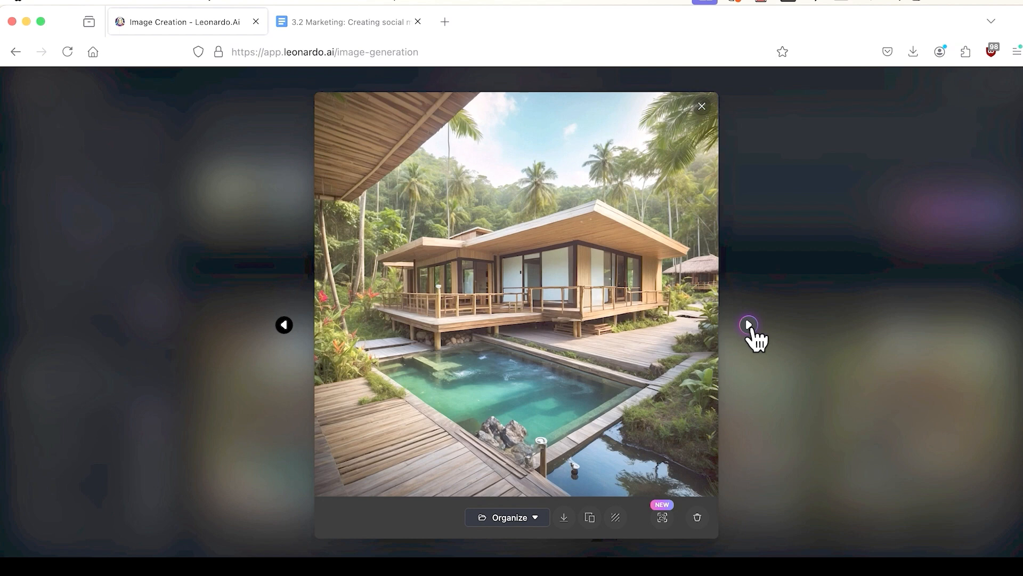
pyautogui.click(748, 324)
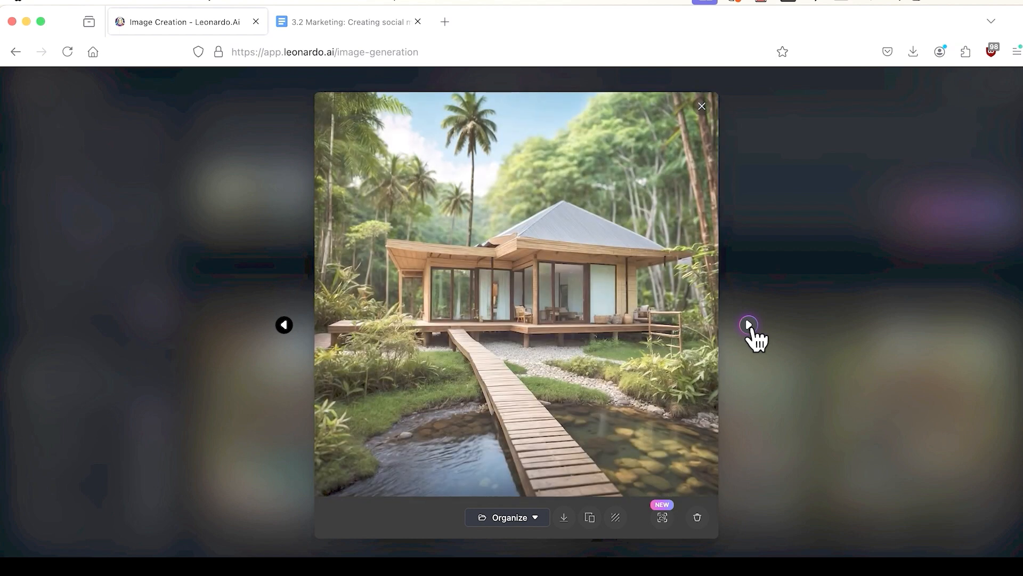
pyautogui.click(701, 106)
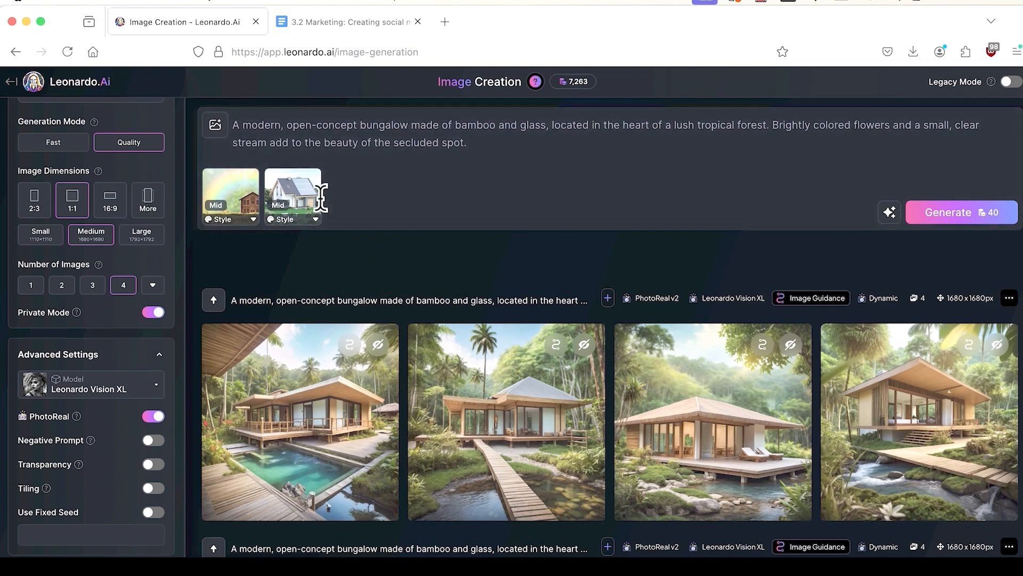
# Step: Raise the second style reference to High strength and generate a new batch of four
pyautogui.click(301, 208)
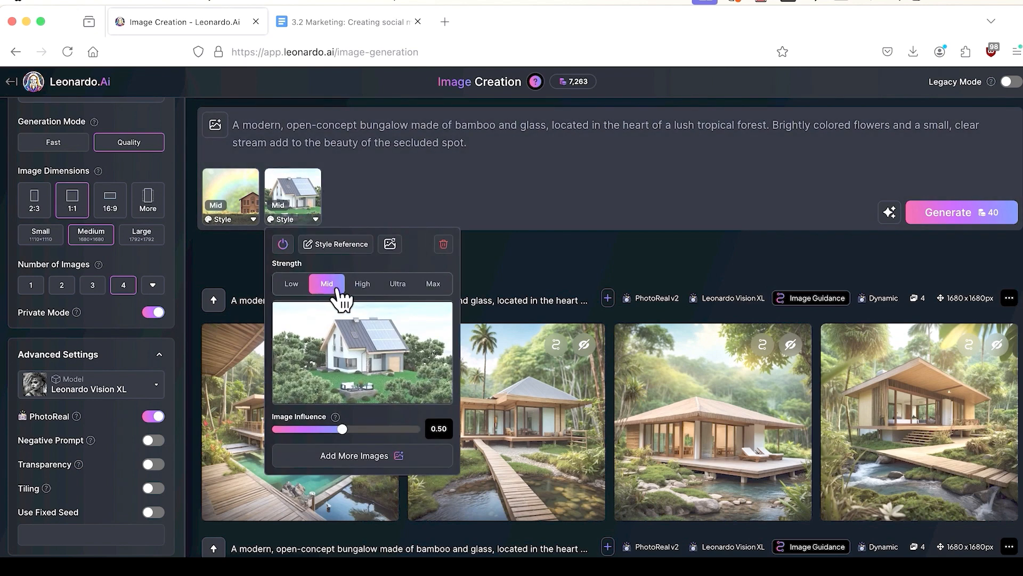
pyautogui.click(361, 285)
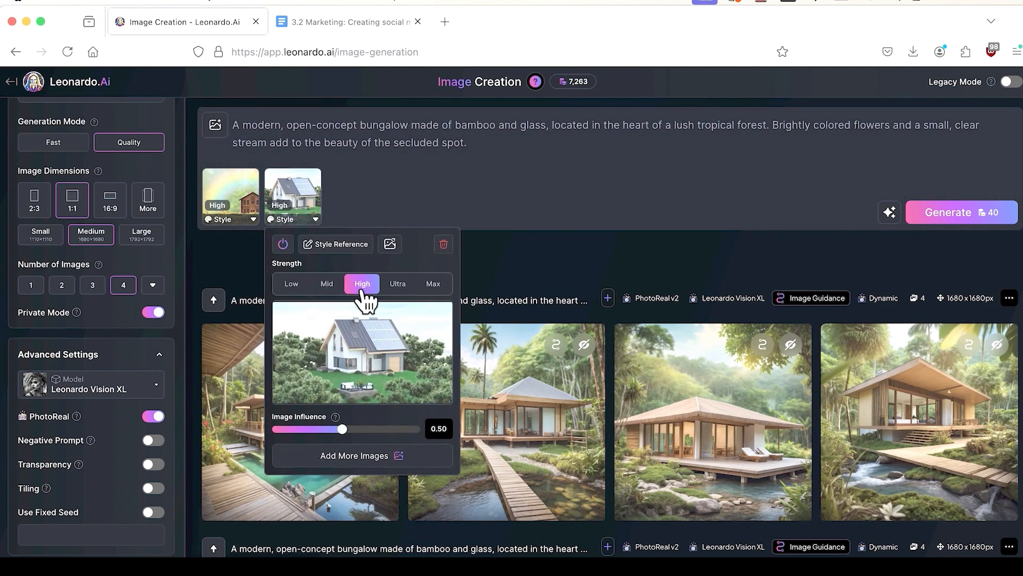
pyautogui.click(494, 272)
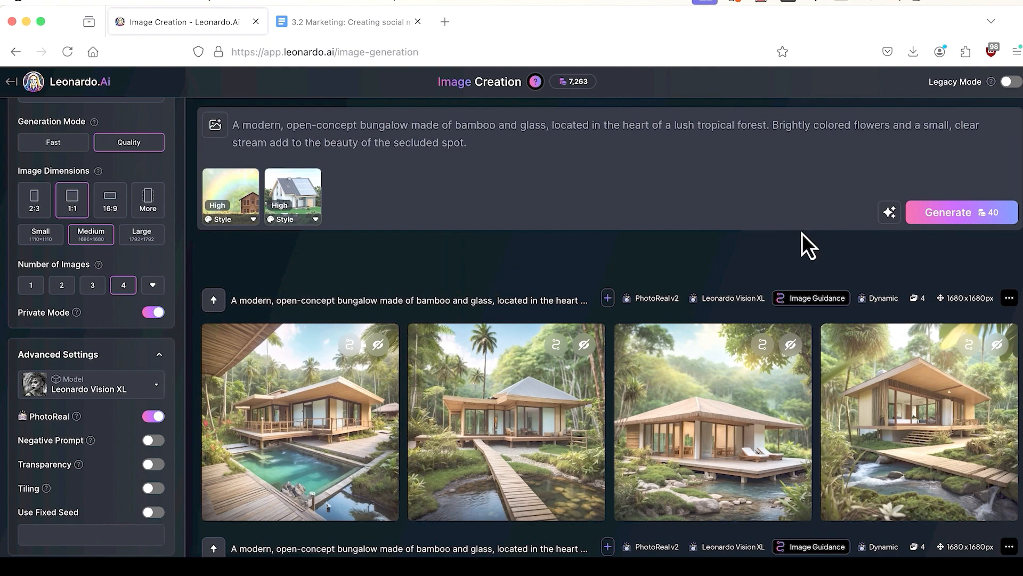
pyautogui.click(961, 228)
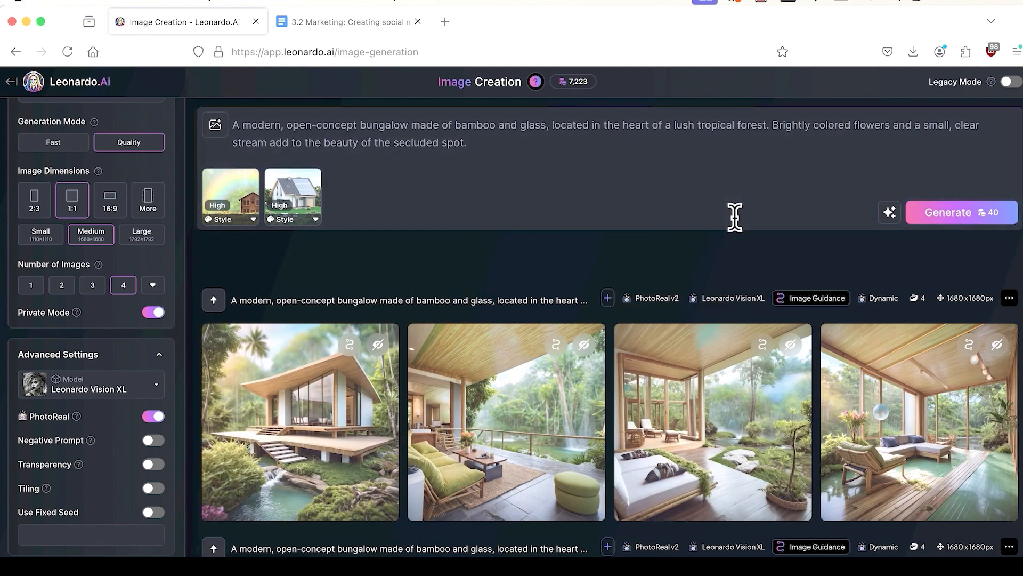
# Step: Browse the new bungalow images, including the glass house, verandas and sunroom, in the enlarged viewer
pyautogui.click(310, 389)
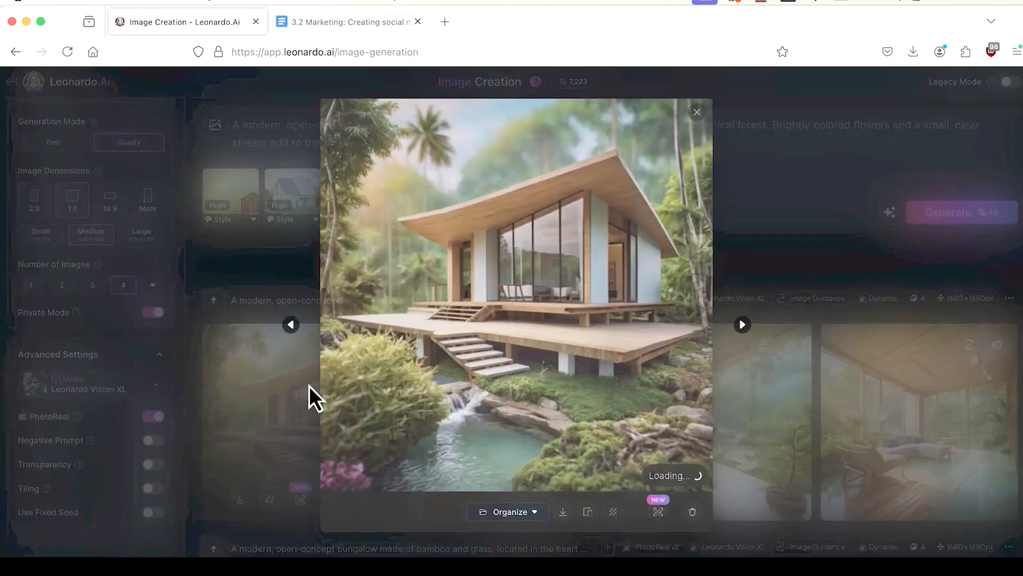
pyautogui.click(749, 325)
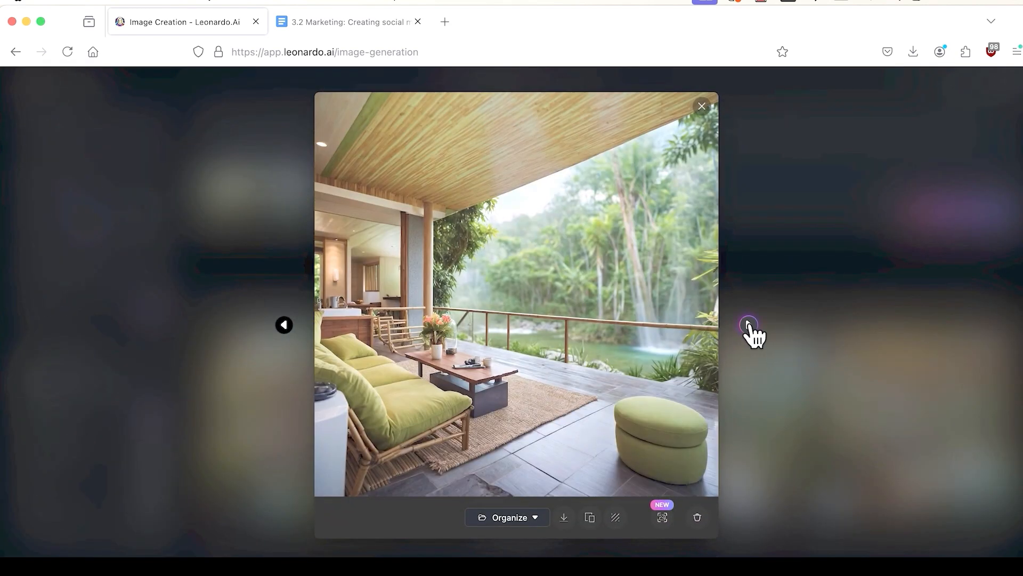
pyautogui.click(749, 325)
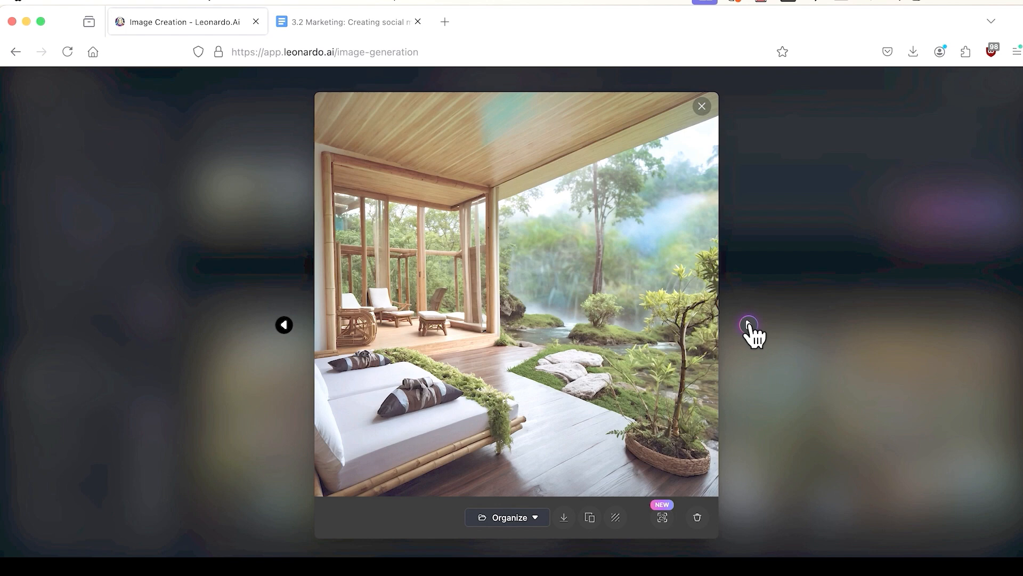
pyautogui.click(749, 325)
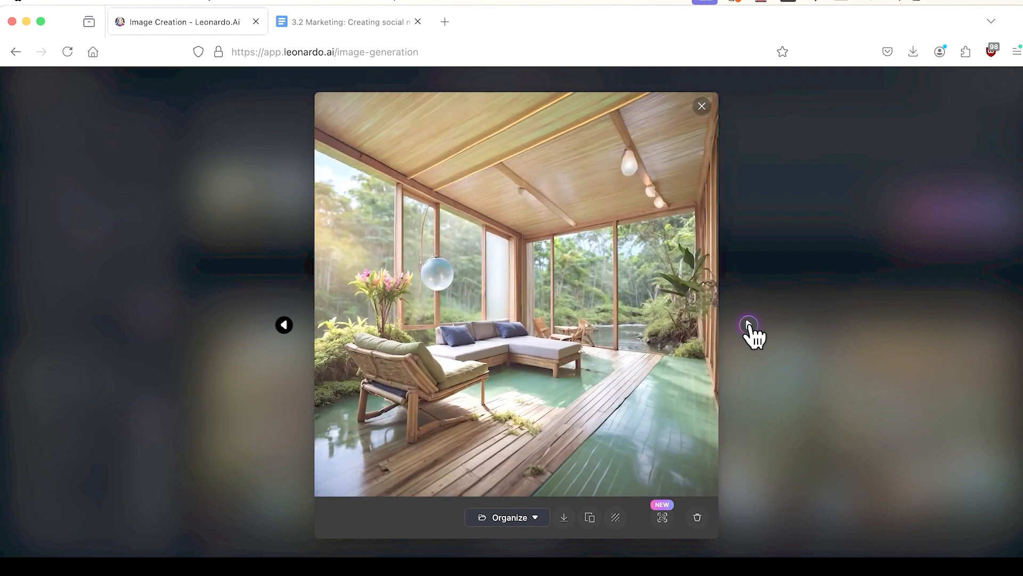
pyautogui.click(749, 324)
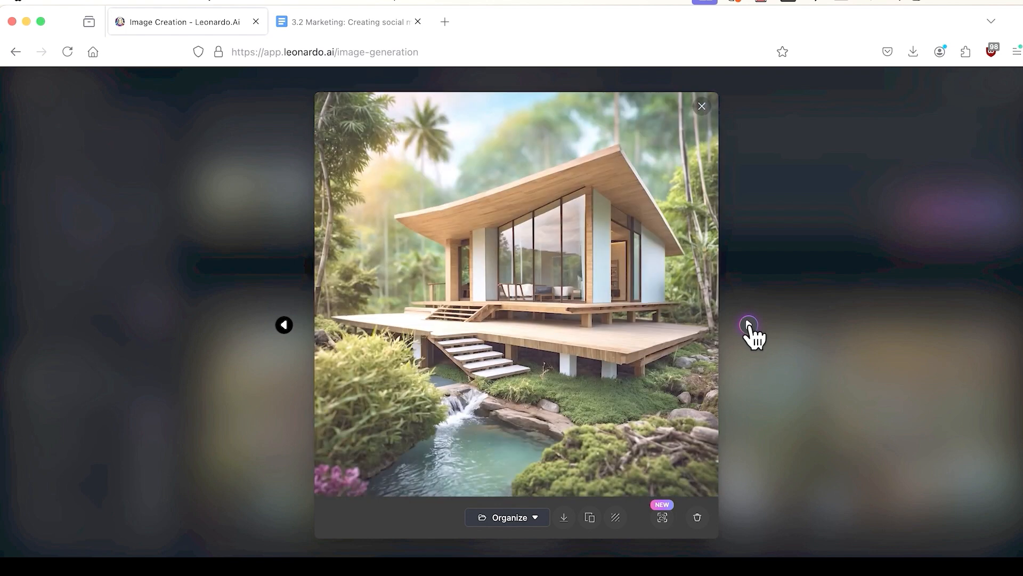
pyautogui.click(749, 325)
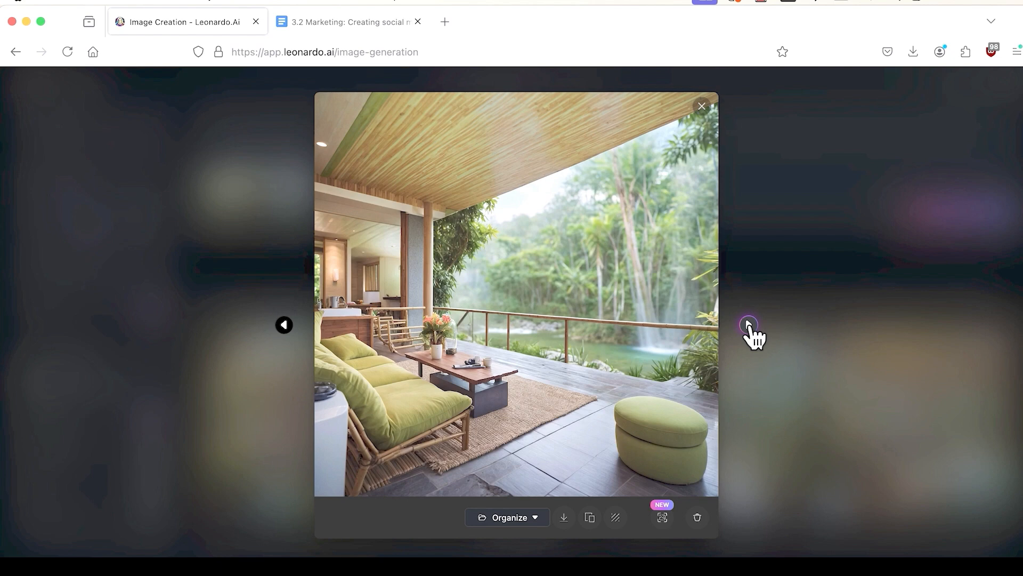
pyautogui.click(749, 324)
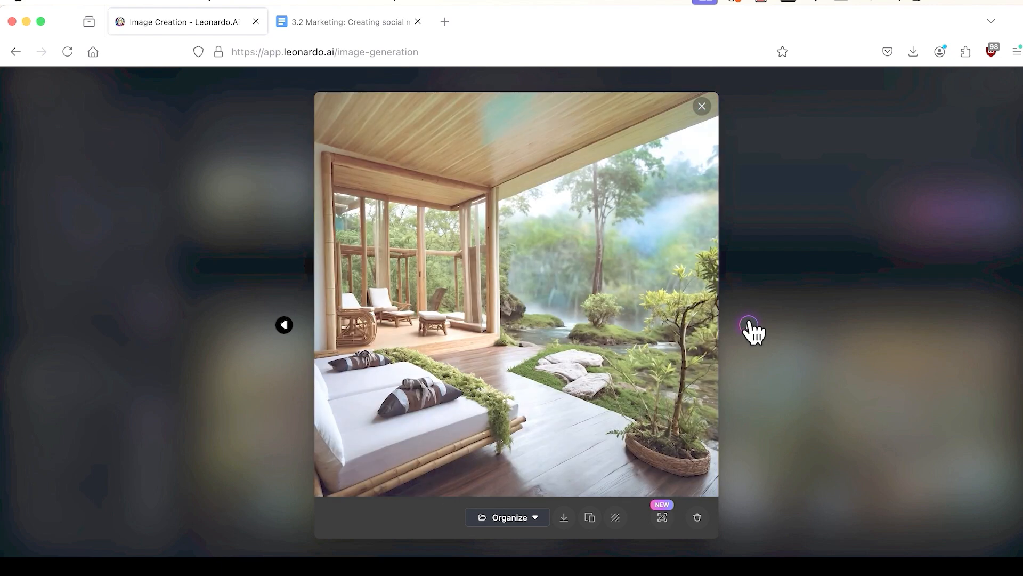
pyautogui.click(702, 106)
pyautogui.scroll(-5, 692, 303)
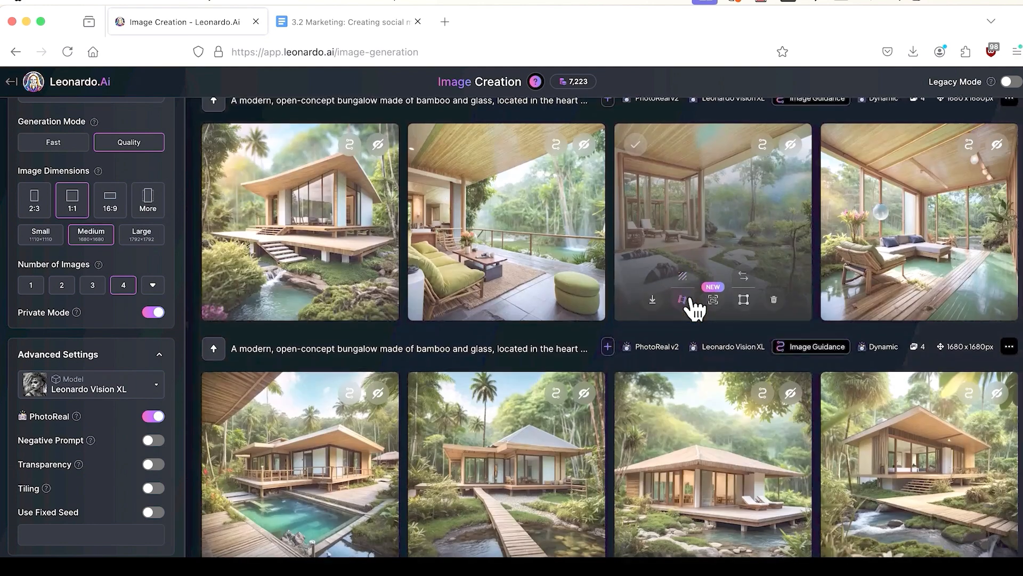
# Step: Download a bungalow image from the Mid-strength batch as a 1.8 MB JPG
pyautogui.scroll(-1, 694, 307)
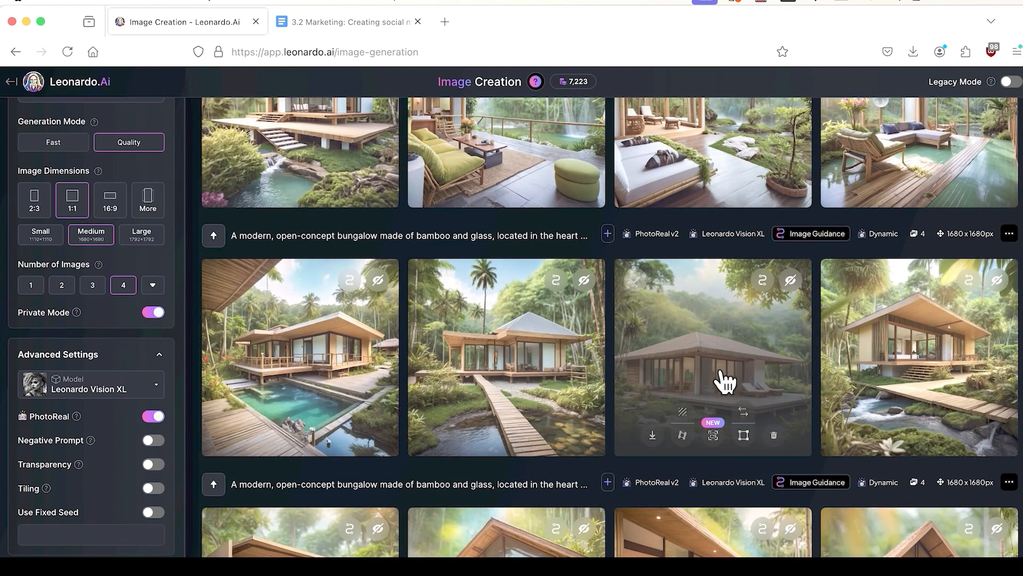
pyautogui.click(653, 437)
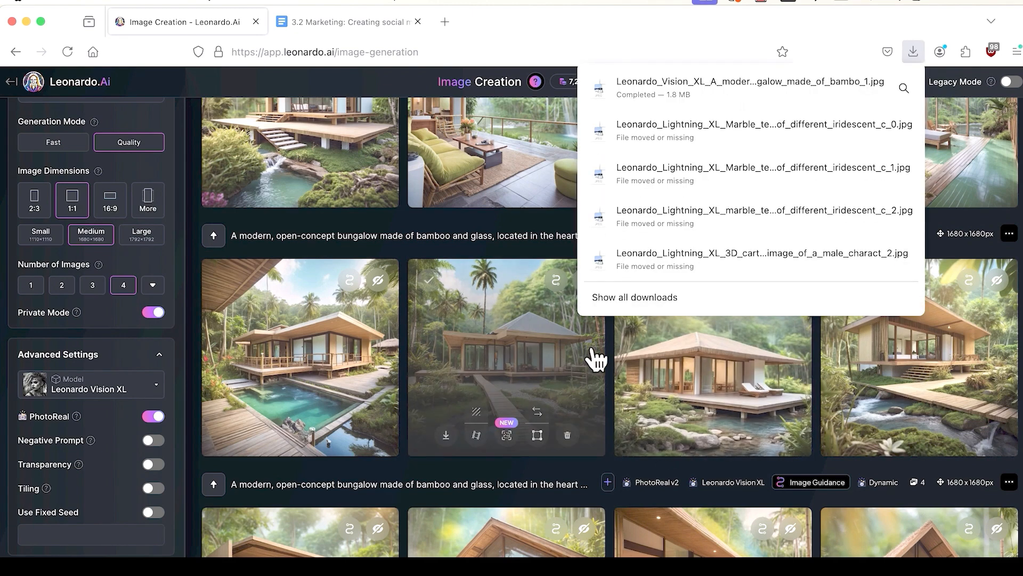
pyautogui.click(653, 376)
# Step: Enlarge the downloaded bungalow image for a closer look, then return to the results feed
pyautogui.click(650, 371)
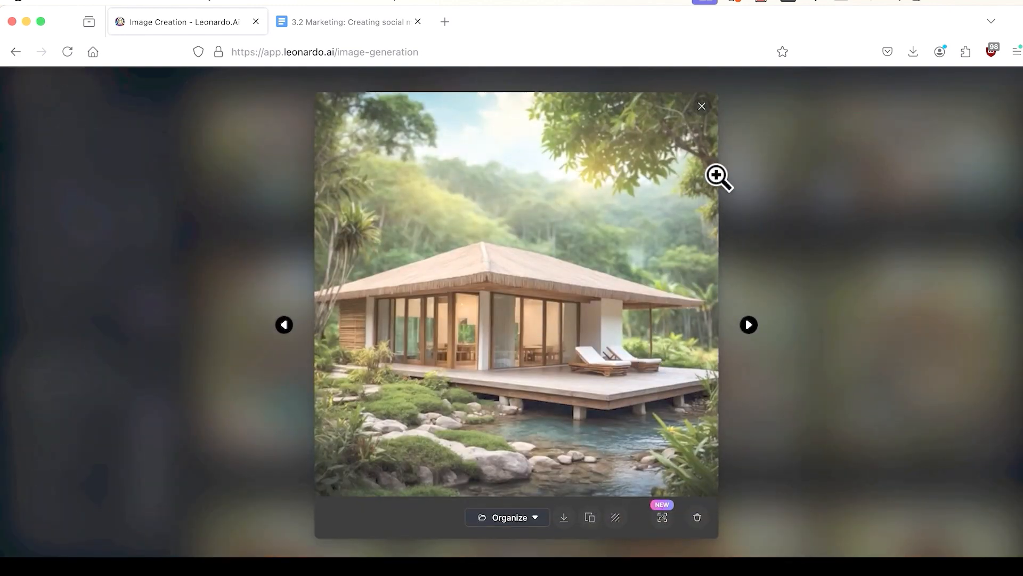
pyautogui.click(702, 106)
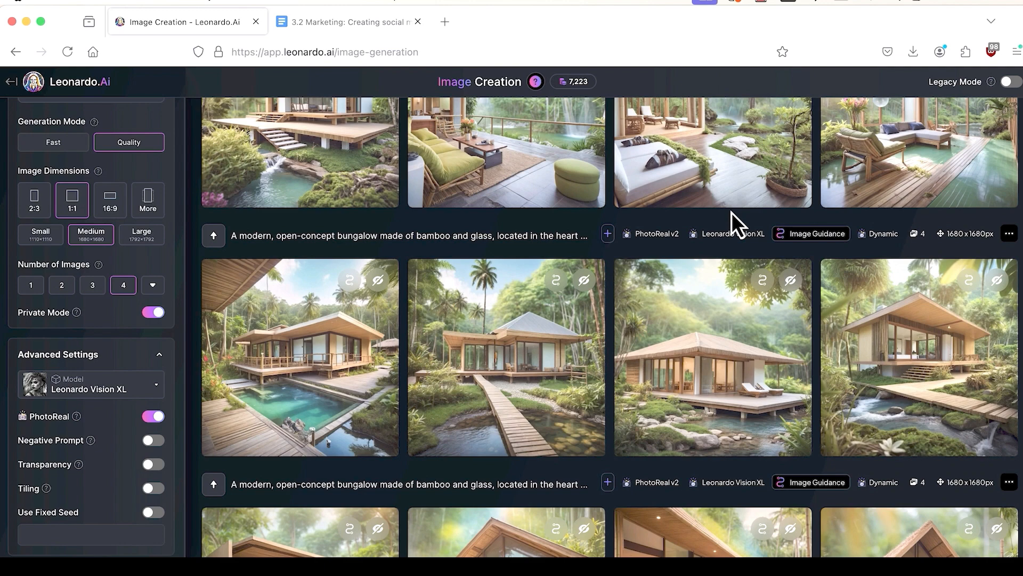
pyautogui.scroll(1, 731, 212)
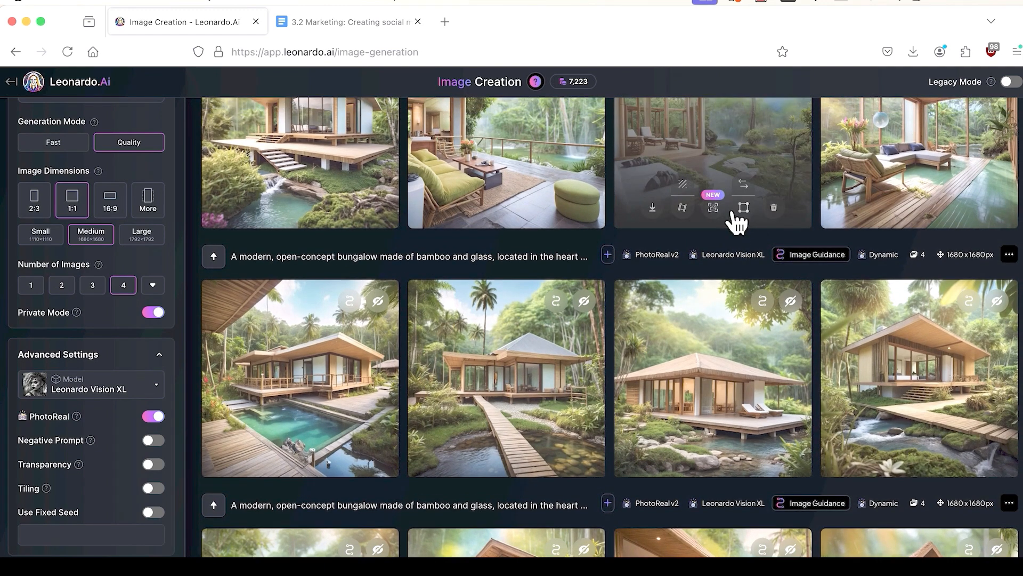